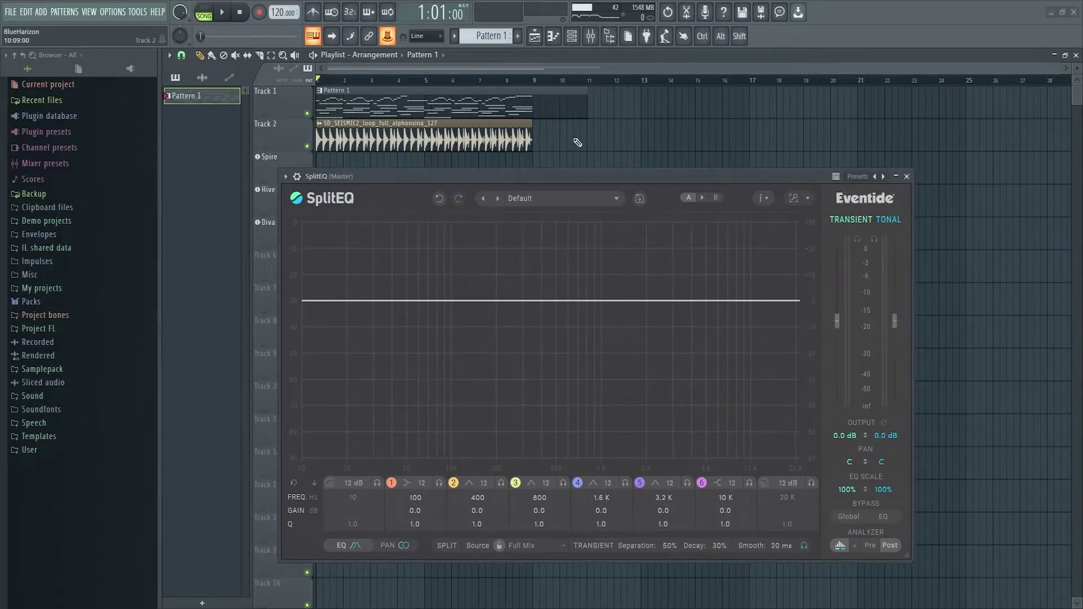
Shift the SplitEQ window slightly and play the arrangement through once to hear the unprocessed loop, then stop playback.
mouse_move(578, 181)
left_mouse_down()
mouse_move(558, 175)
mouse_move(577, 174)
left_mouse_up()
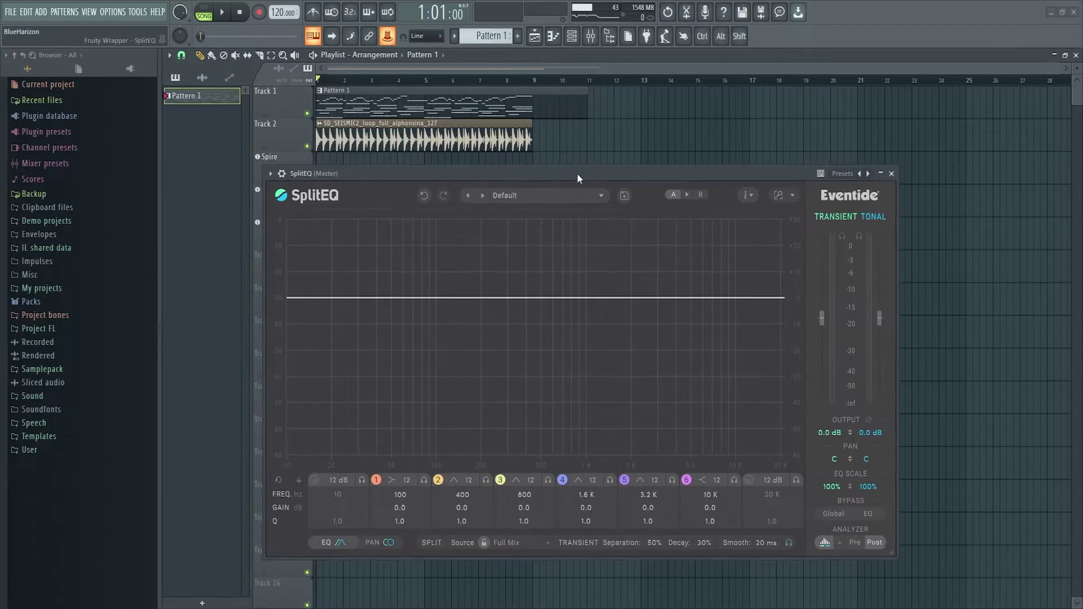
key("space")
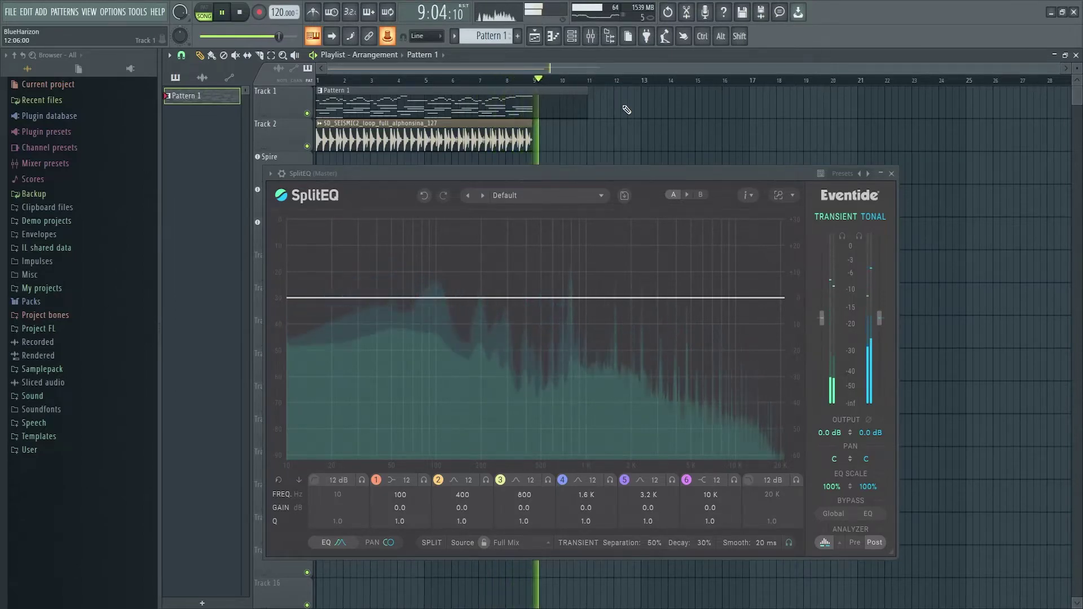
key("space")
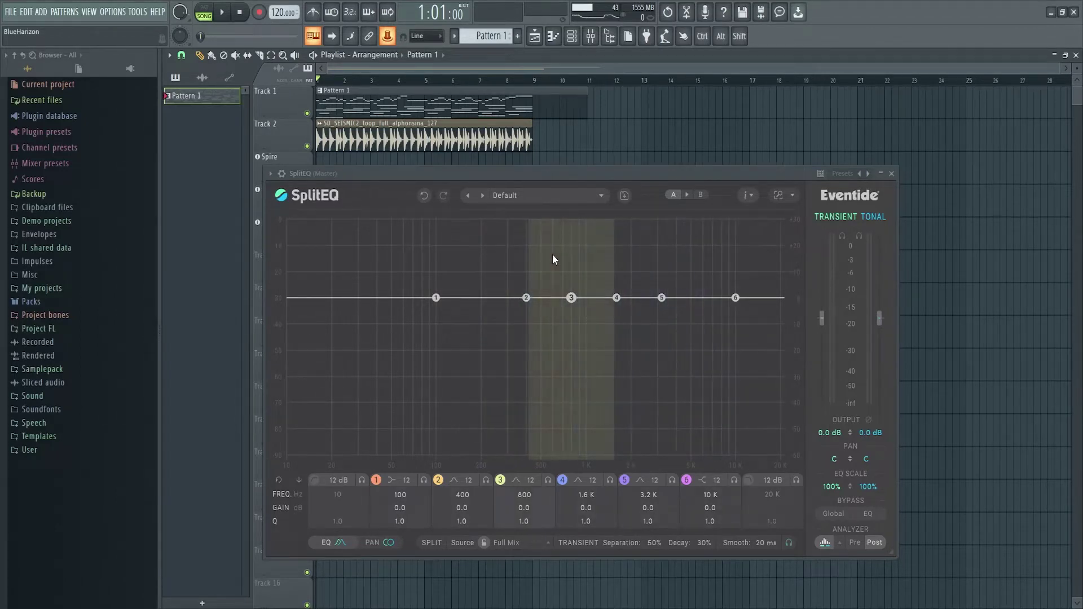
Split band 3 near 758 Hz into a tonal boost of about 18.9 dB and a transient cut of about 19 dB.
mouse_move(571, 297)
left_mouse_down()
mouse_move(577, 242)
mouse_move(575, 338)
mouse_move(575, 239)
mouse_move(574, 343)
mouse_move(570, 303)
left_mouse_up()
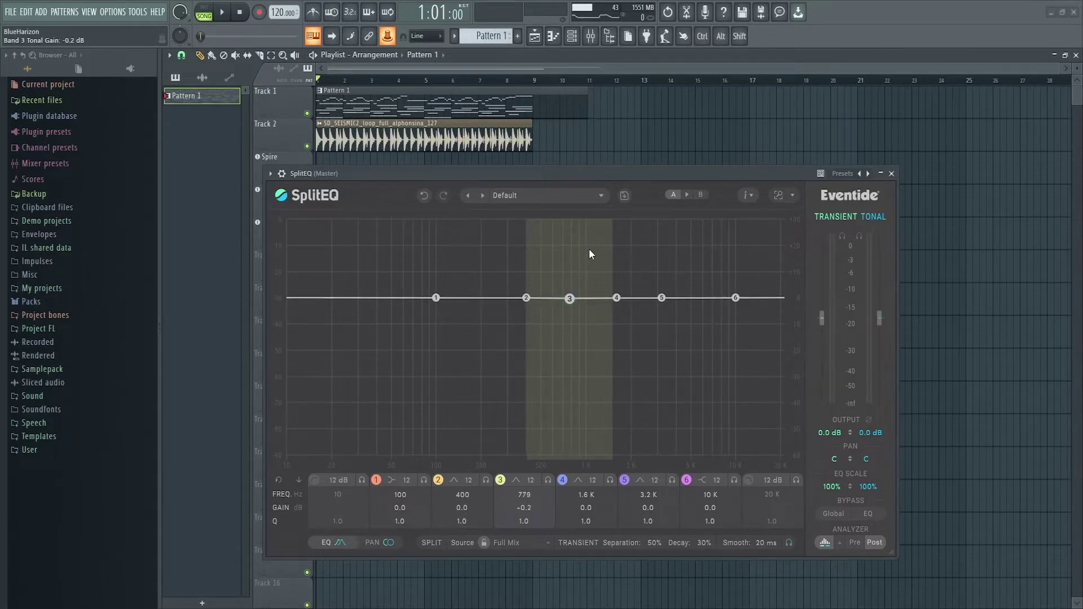
left_click_drag(568, 291, 565, 255)
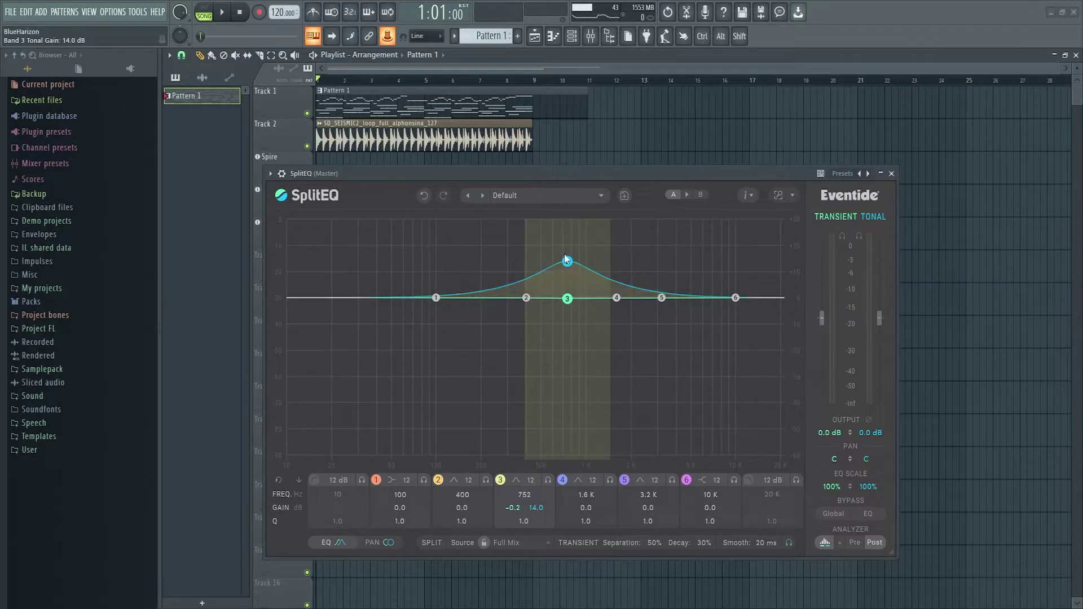
left_click_drag(568, 304, 567, 351)
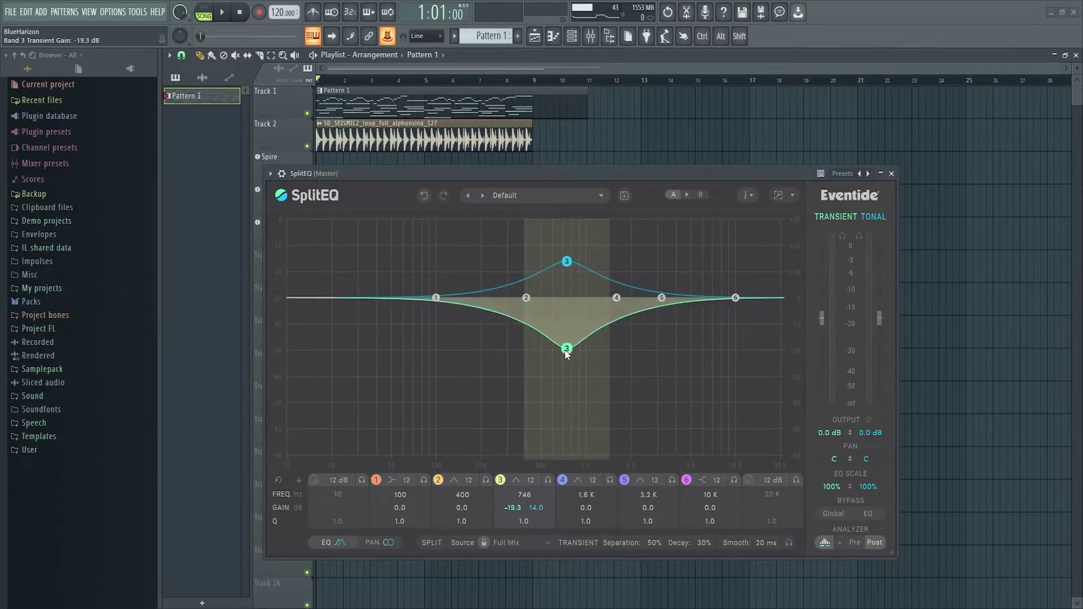
left_click_drag(574, 262, 573, 249)
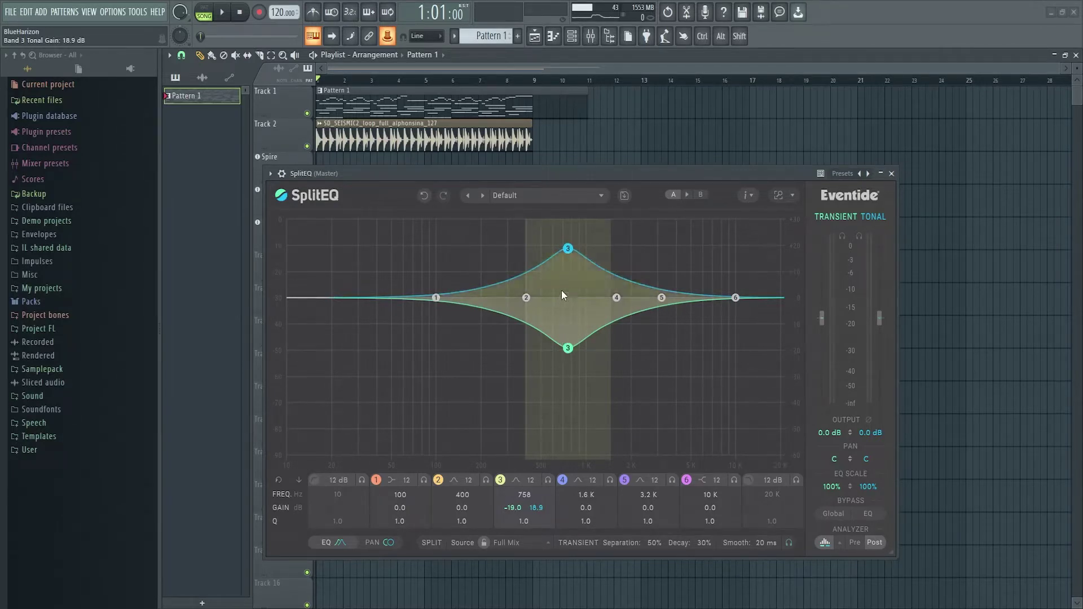
Set the graph zoom to 30 dB and shape band 3 at about 719 Hz with 17.1 dB transient gain and nearly flat tonal gain.
left_click_drag(568, 249, 569, 292)
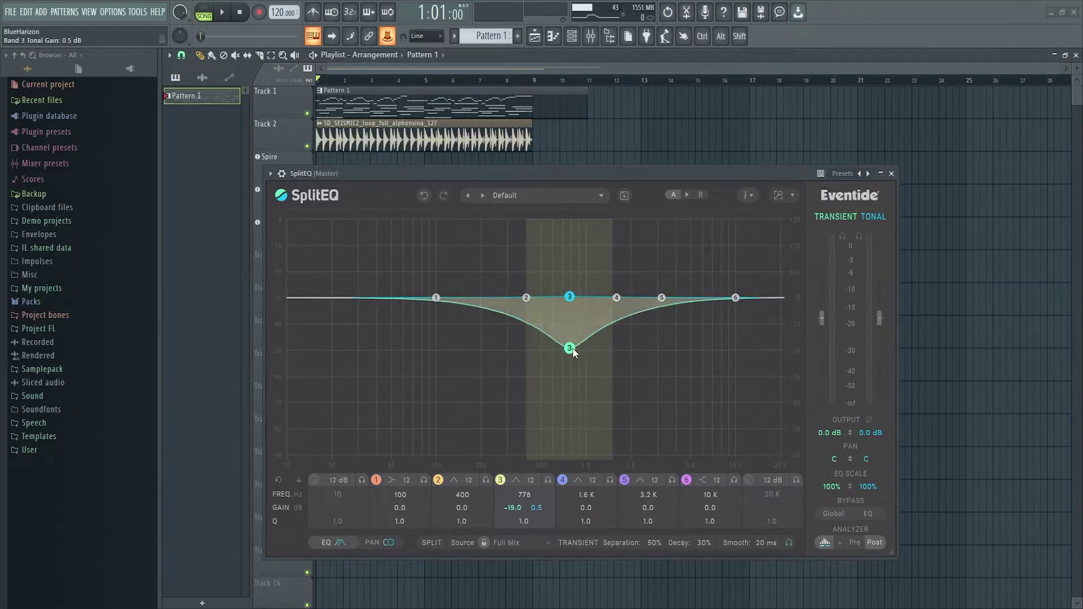
left_click_drag(573, 351, 574, 259)
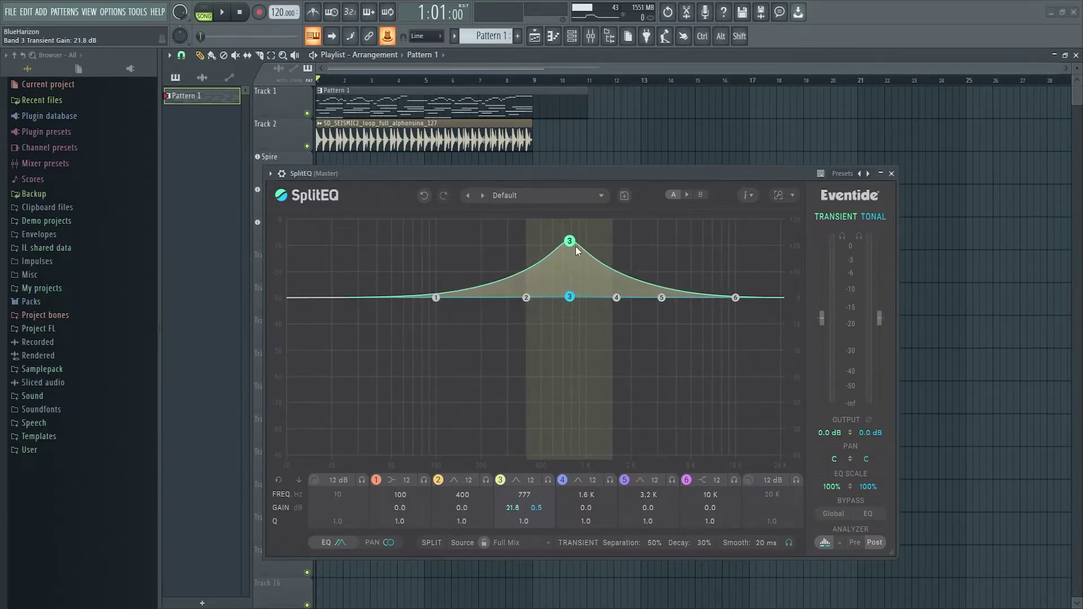
left_click(795, 196)
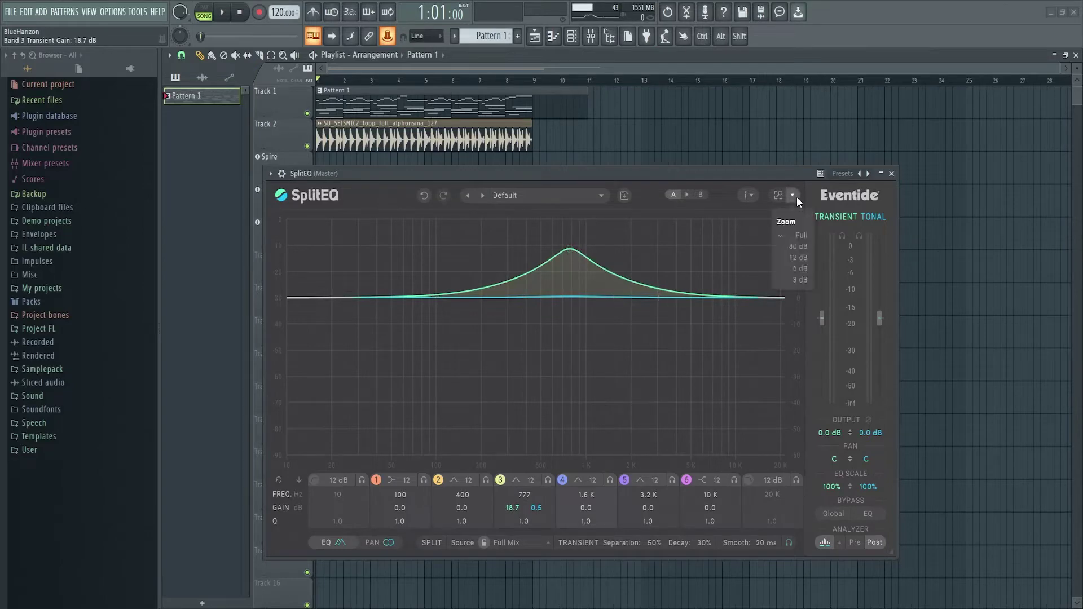
left_click(796, 245)
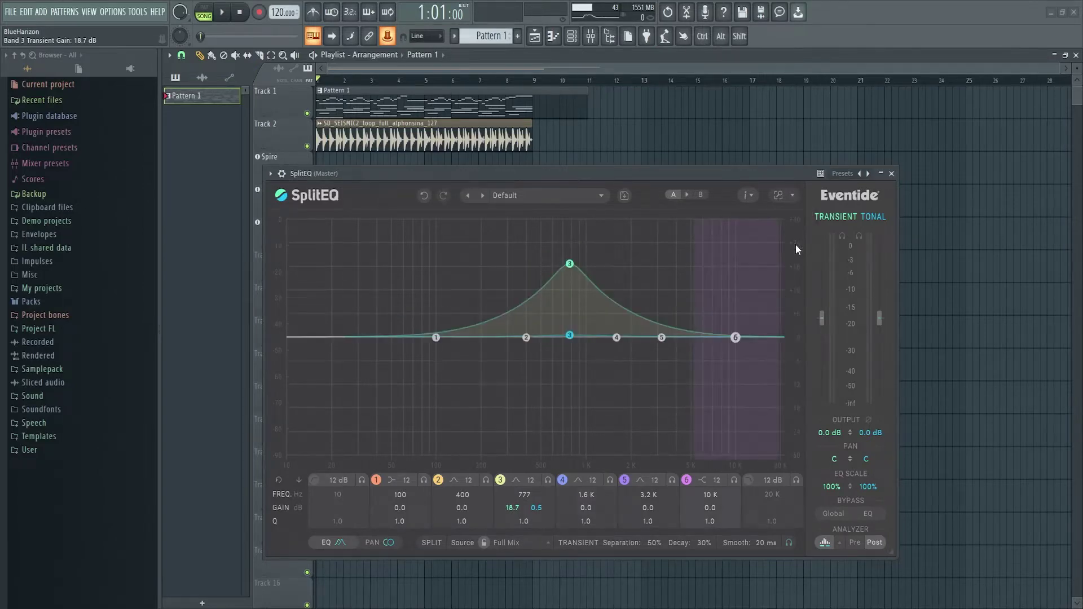
mouse_move(583, 263)
left_mouse_down()
mouse_move(584, 283)
mouse_move(585, 269)
mouse_move(570, 261)
left_mouse_up()
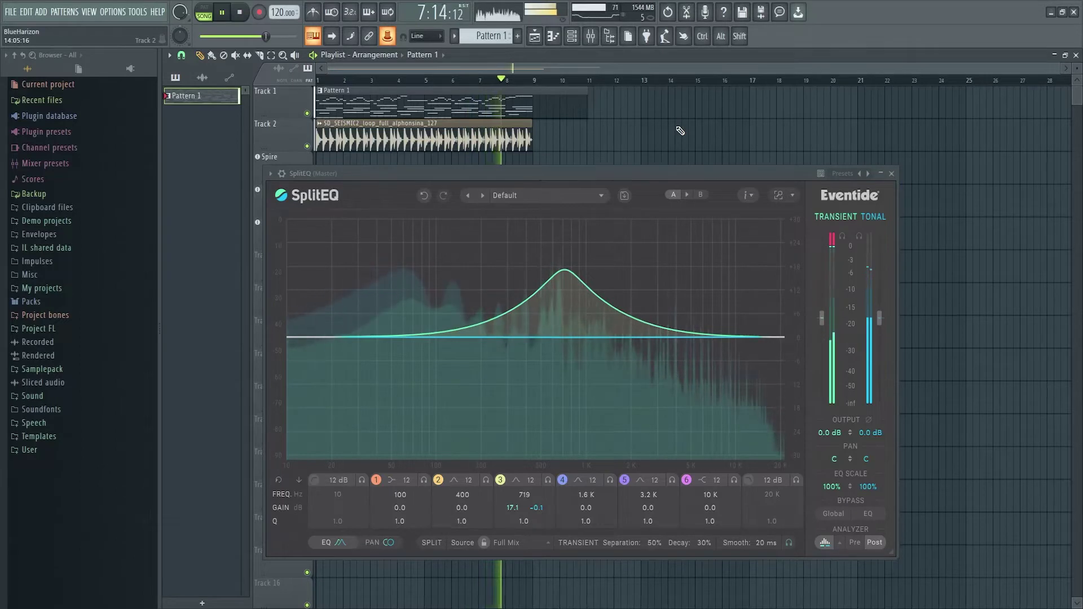
key("space")
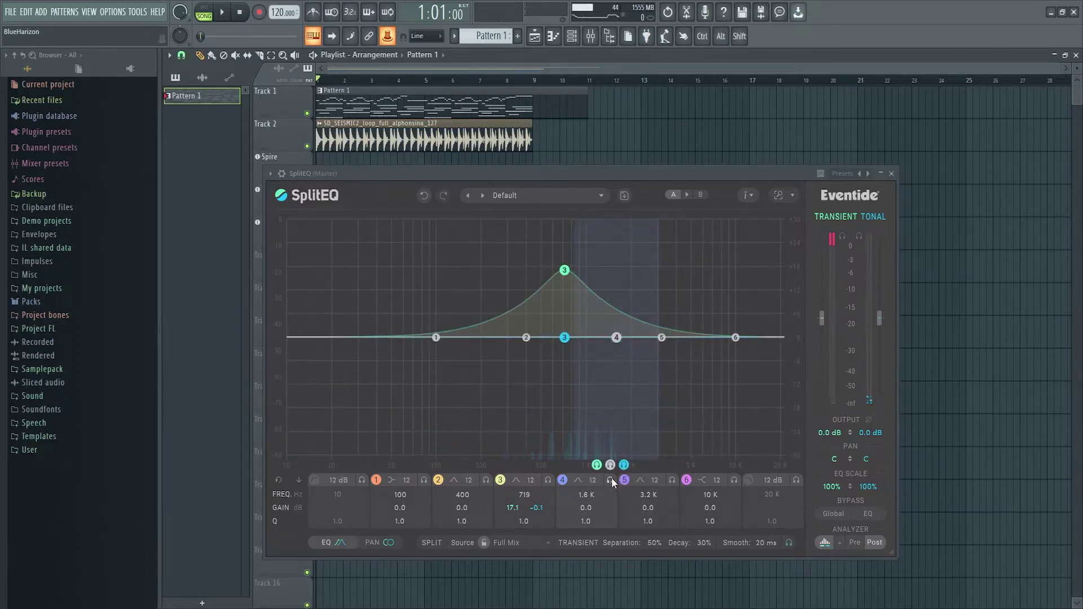
Audition band 3 soloed during playback, compare it with the solo off, and stop playback.
left_click(547, 480)
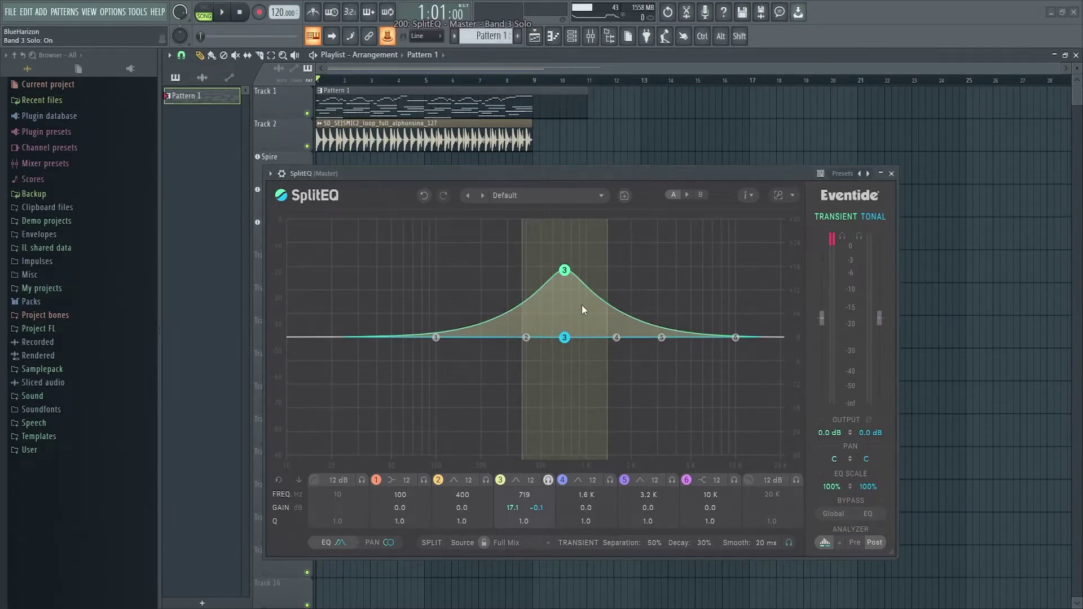
key("space")
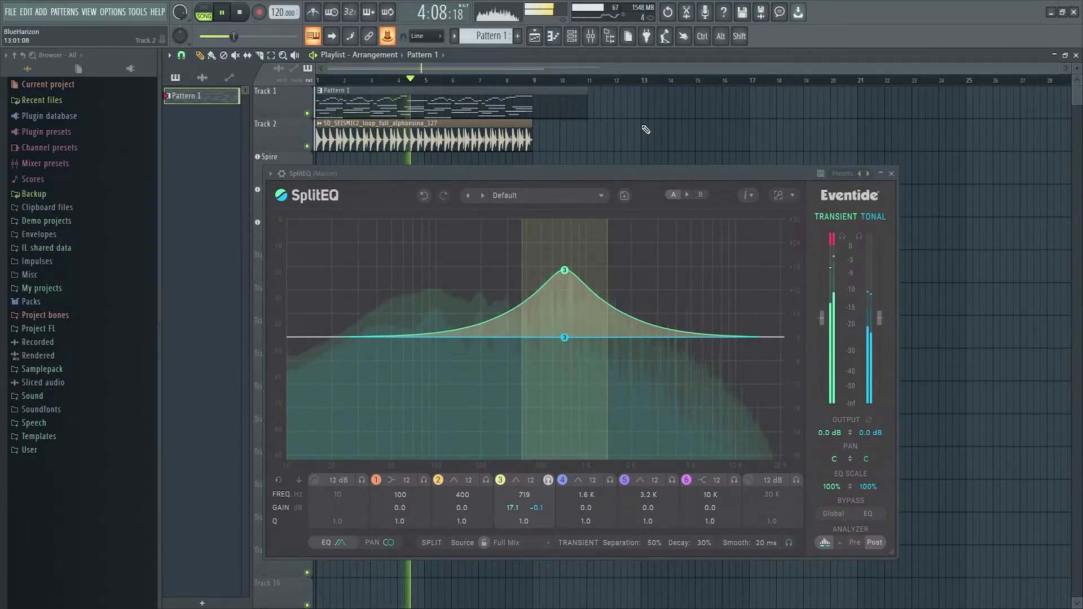
left_click(548, 481)
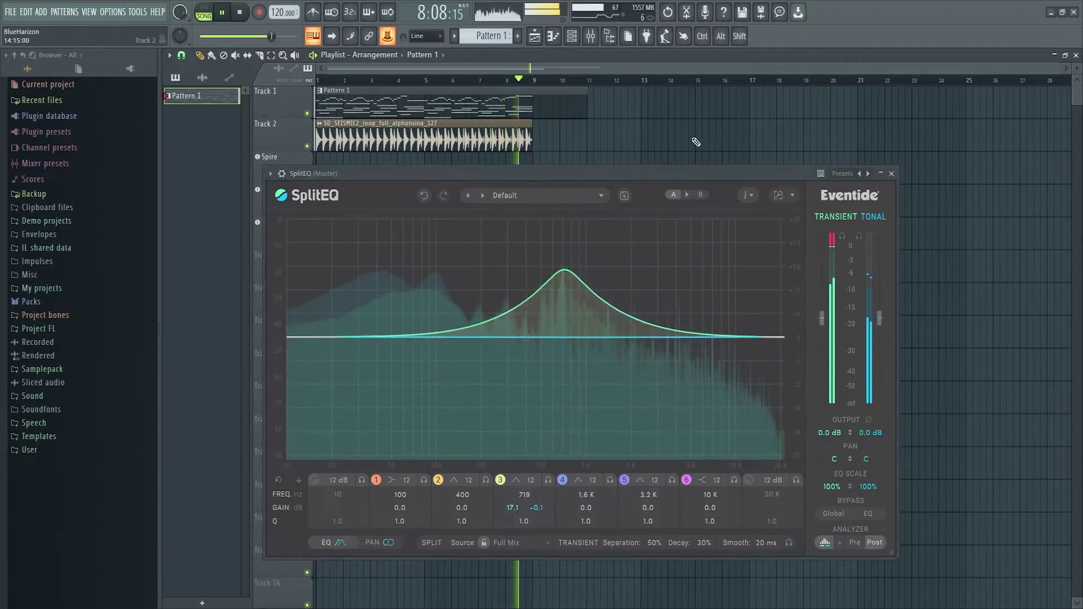
key("space")
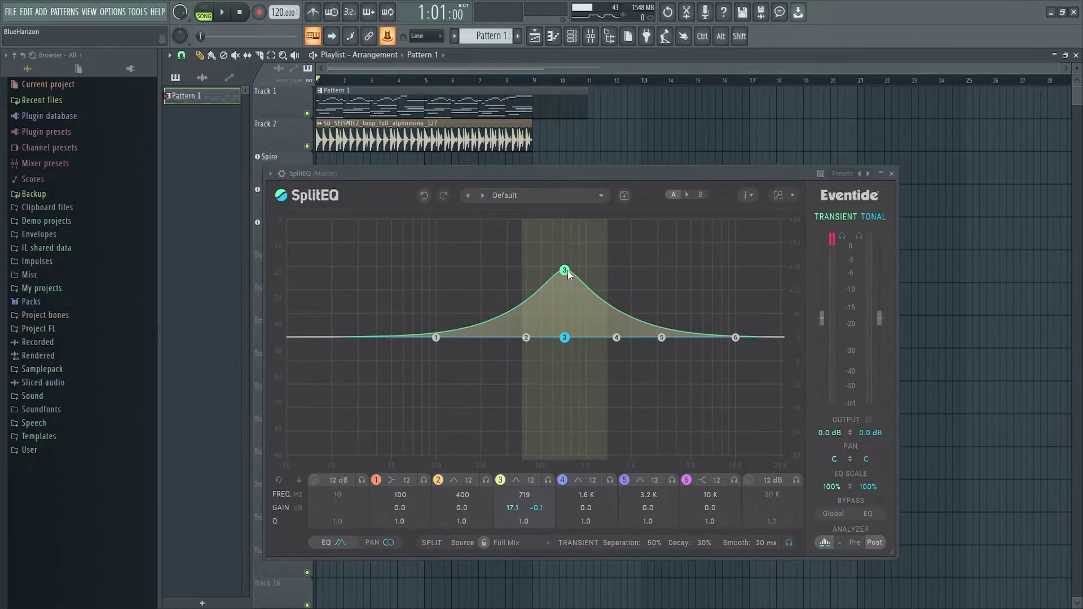
Move band 3 to about 179 Hz with a transient cut of about 14.4 dB and tonal gain near 0 dB.
left_click_drag(568, 275, 478, 265)
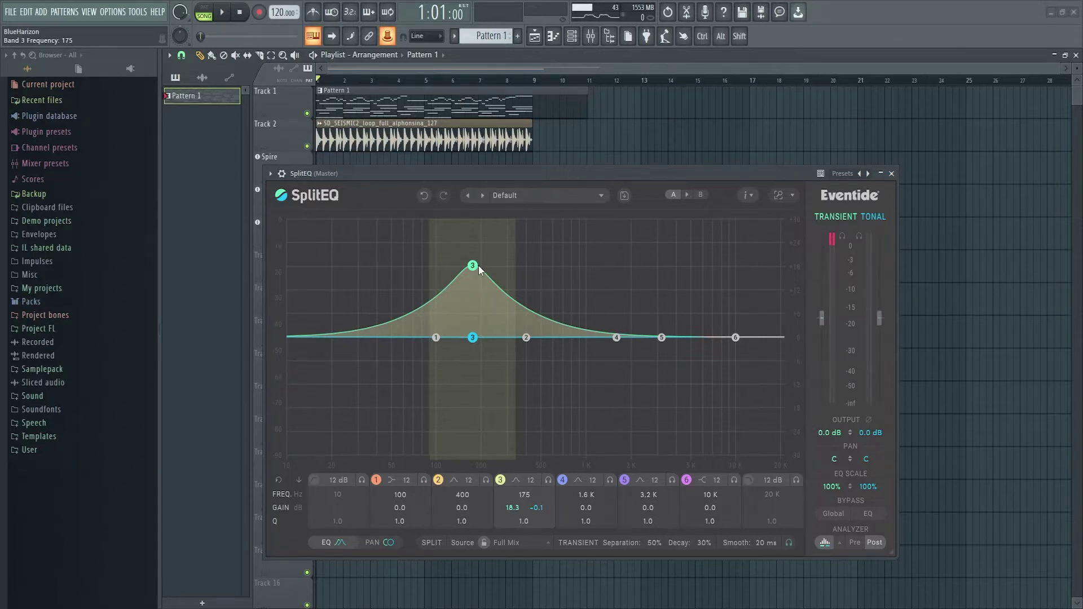
left_click_drag(479, 265, 469, 423)
left_click(472, 339)
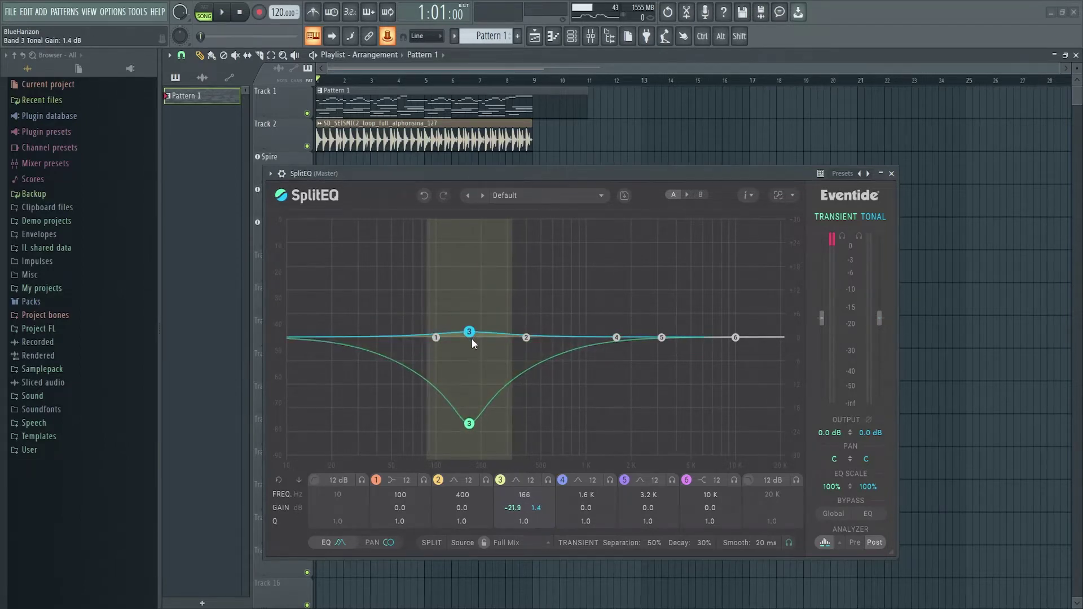
double_click(470, 342)
left_click_drag(469, 423, 475, 387)
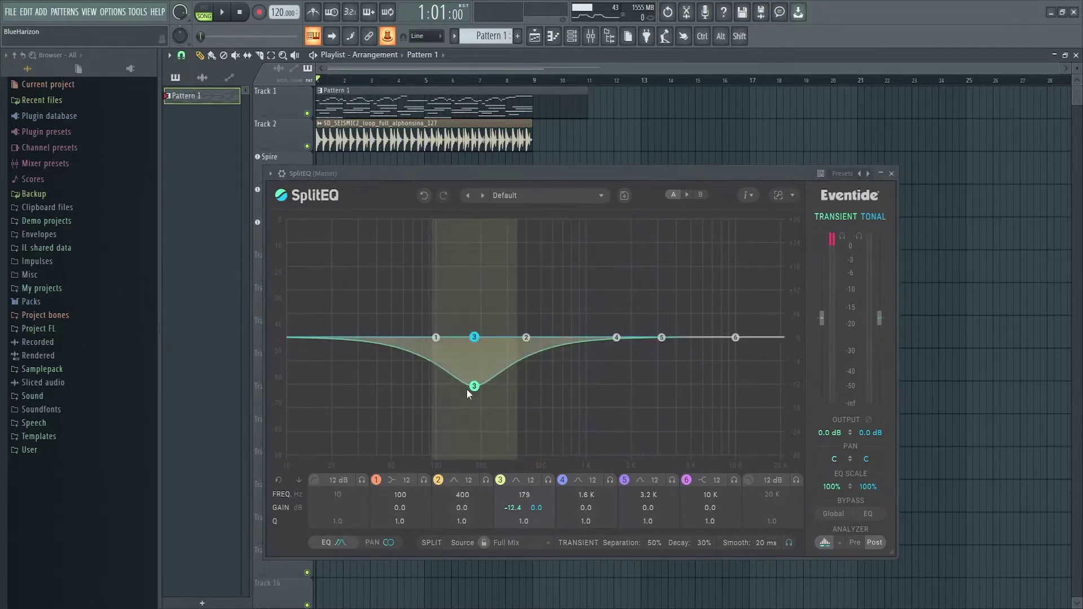
mouse_move(474, 337)
left_mouse_down()
mouse_move(479, 348)
mouse_move(474, 338)
left_mouse_up()
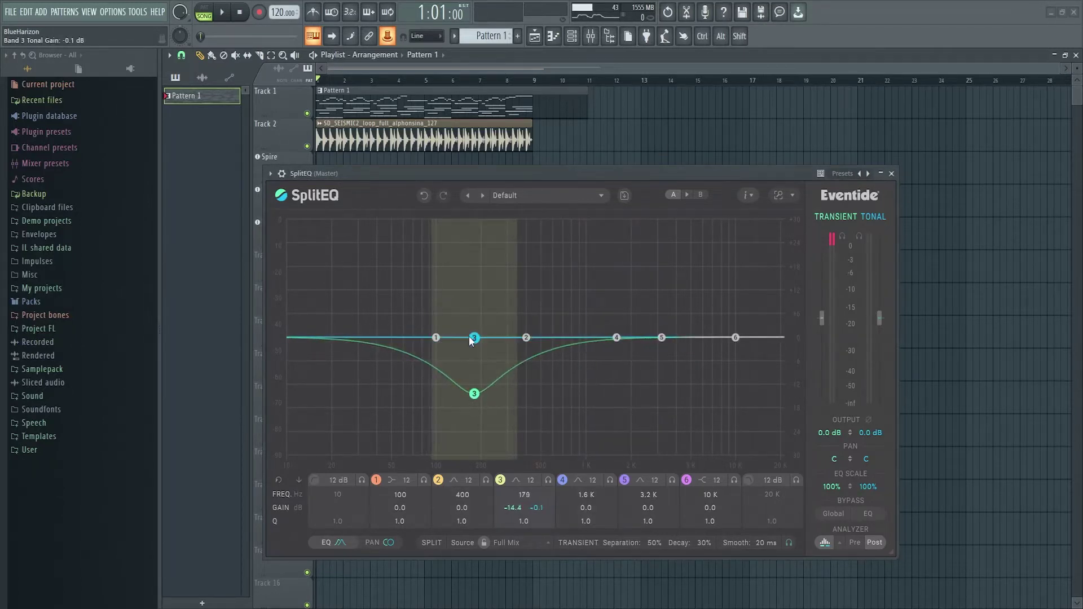
Solo band 3 during playback and raise its transient gain to about 11.6 dB, then stop playback.
key("space")
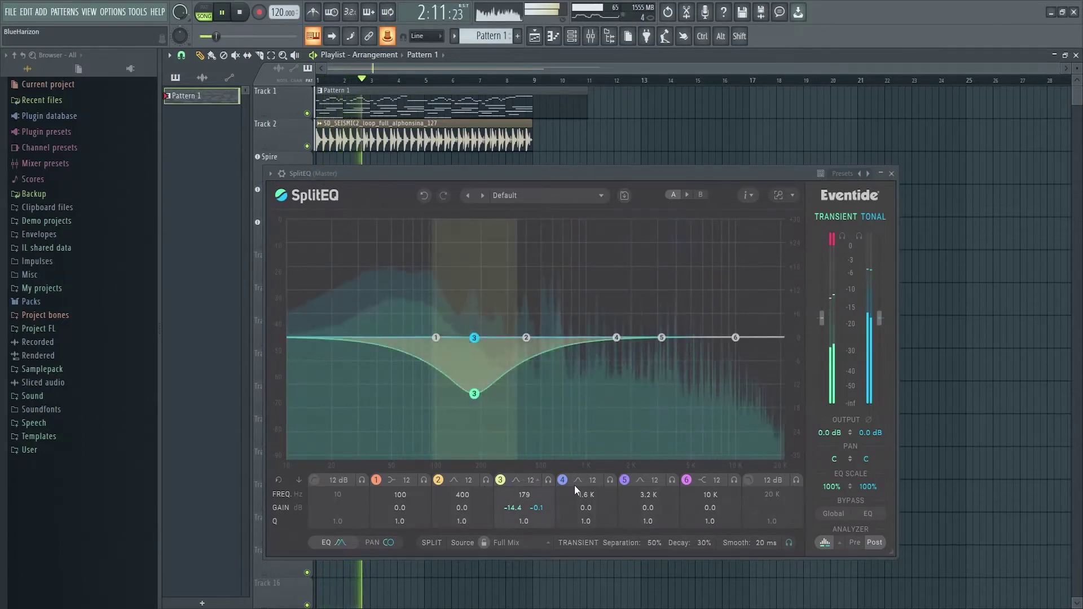
left_click(548, 480)
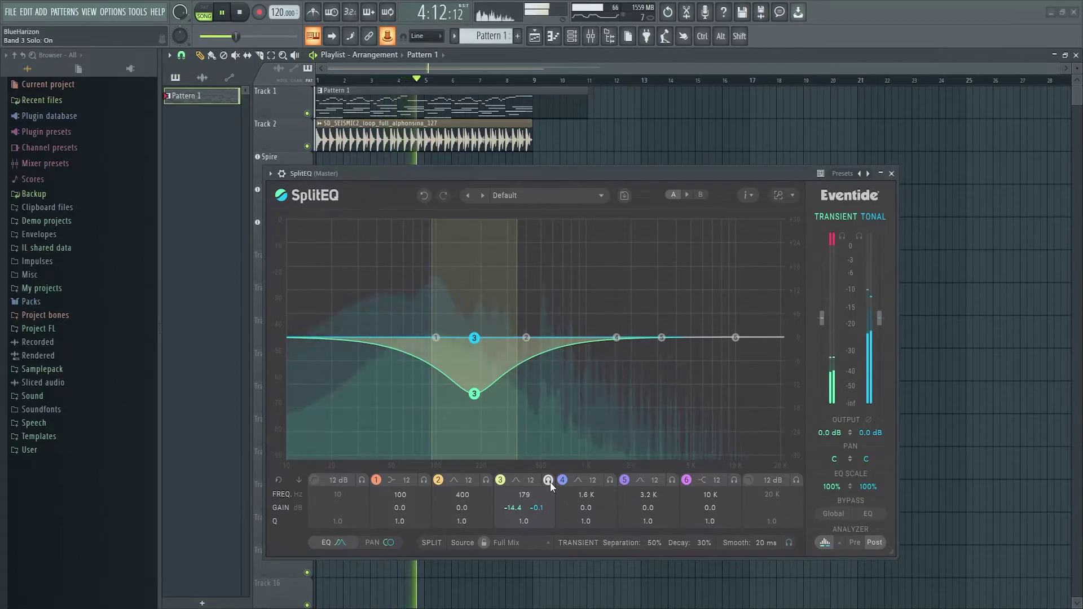
left_click_drag(475, 393, 475, 292)
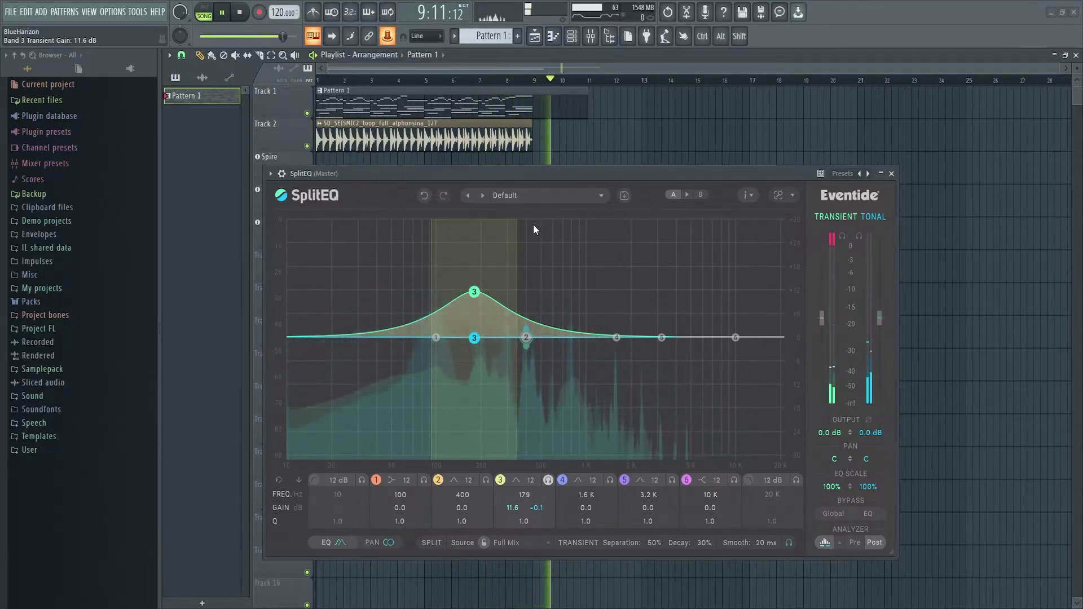
key("space")
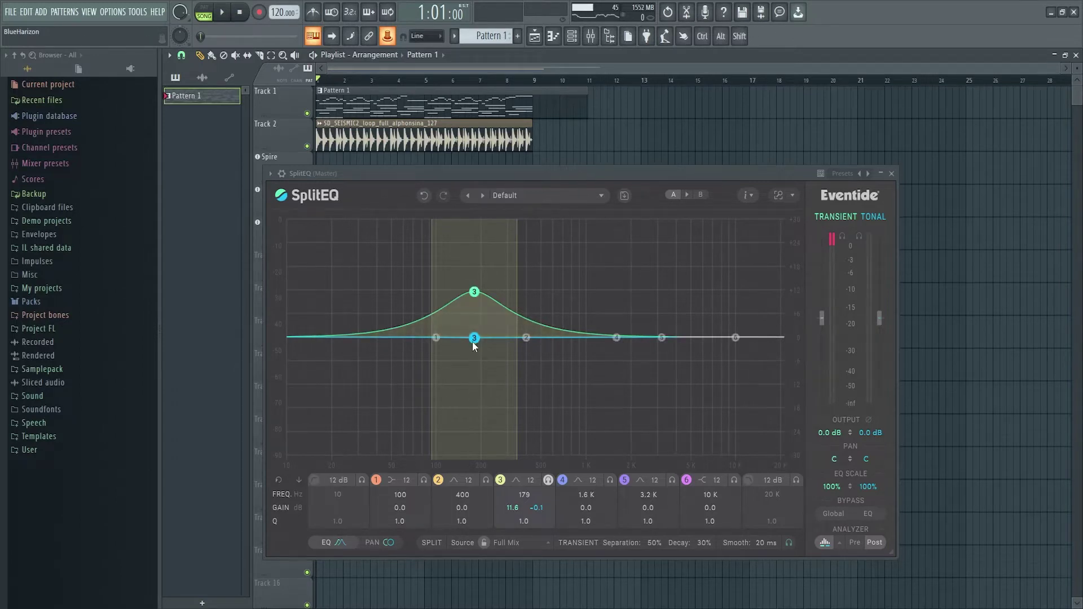
Shape band 3 by ear at about 137 Hz with a 6.2 dB transient boost and a 7.7 dB tonal cut.
left_click_drag(474, 339, 456, 383)
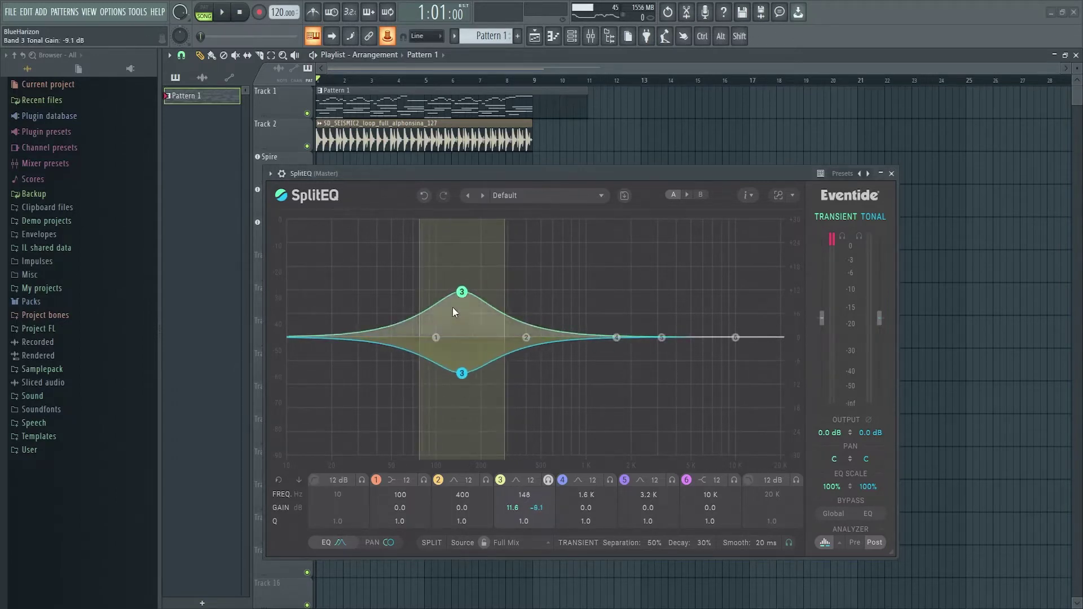
left_click_drag(459, 297, 451, 310)
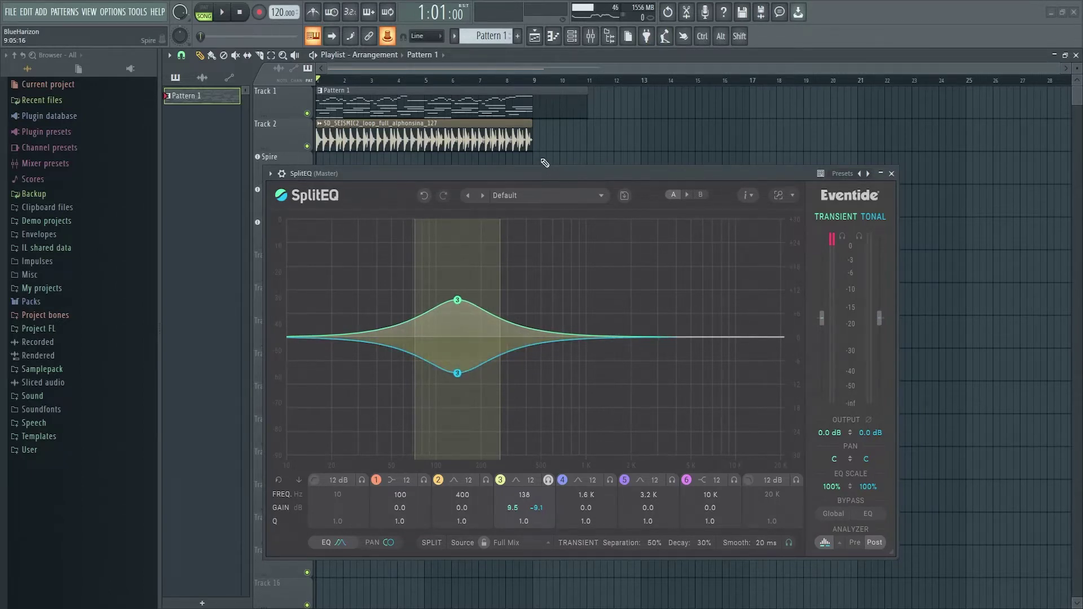
key("space")
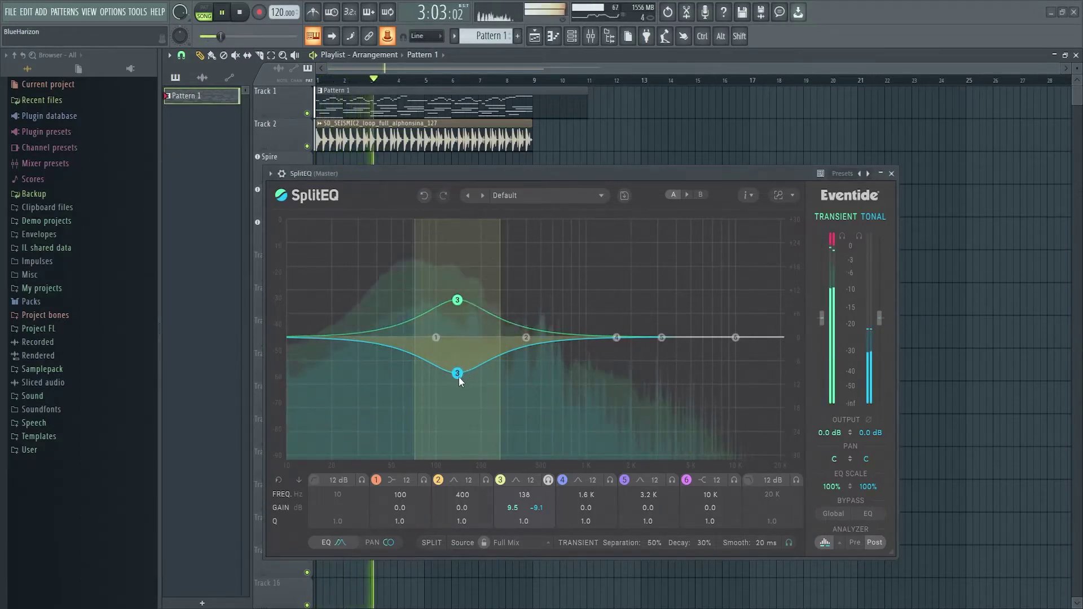
left_click_drag(459, 378, 462, 378)
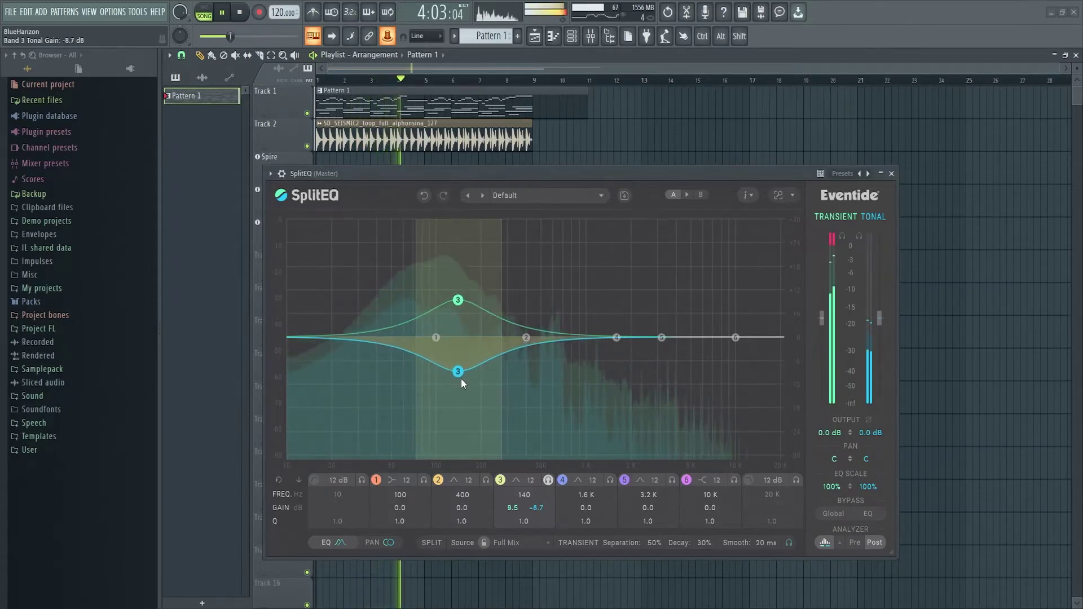
left_click_drag(462, 300, 462, 317)
left_click_drag(462, 378, 457, 370)
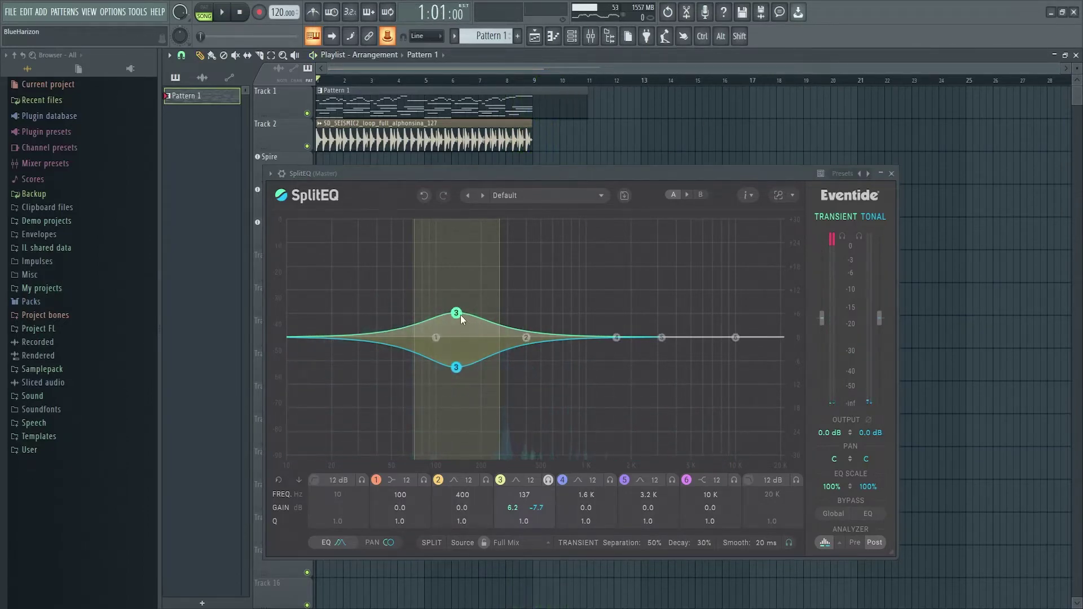
Reverse band 3 at about 122 Hz to a 5.5 dB tonal boost and a 6.5 dB transient cut, auditioning it during playback.
mouse_move(461, 314)
left_mouse_down()
mouse_move(454, 363)
mouse_move(461, 304)
left_mouse_up()
left_click_drag(461, 352, 456, 367)
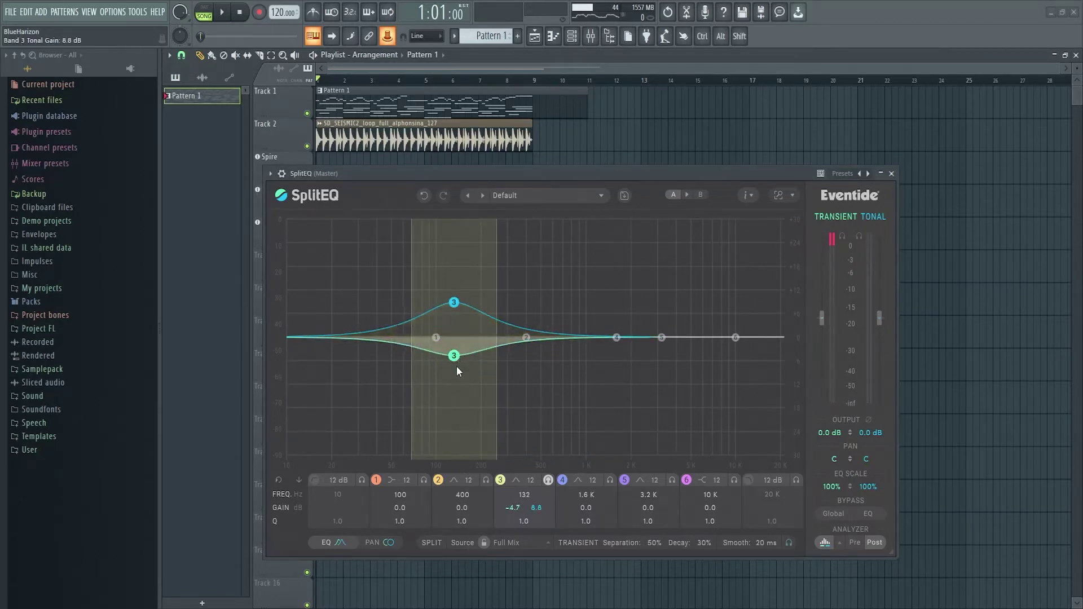
left_click_drag(455, 305, 457, 310)
key("space")
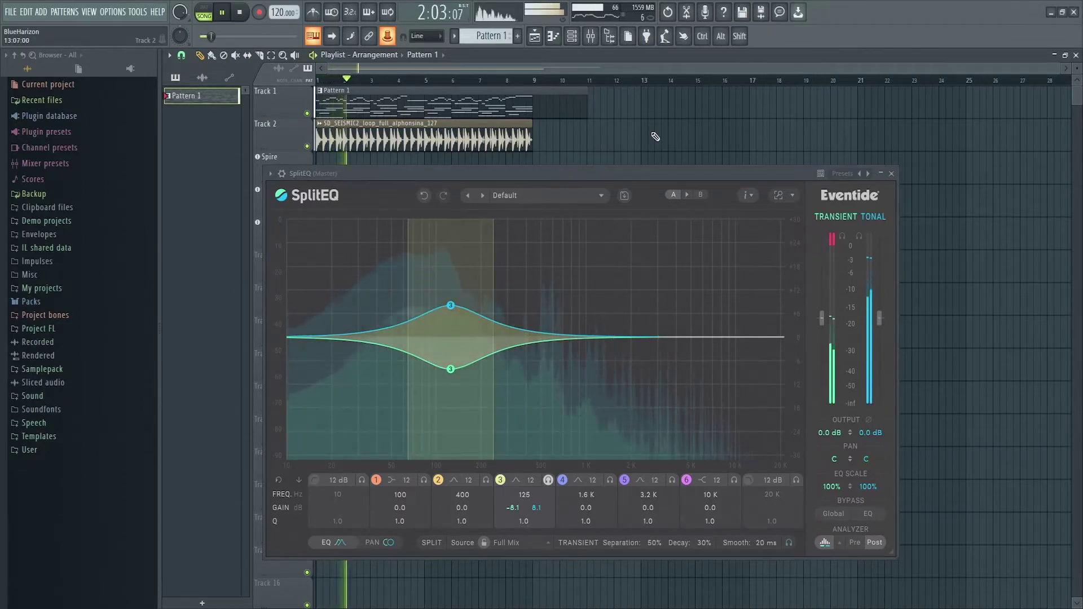
left_click_drag(455, 309, 457, 324)
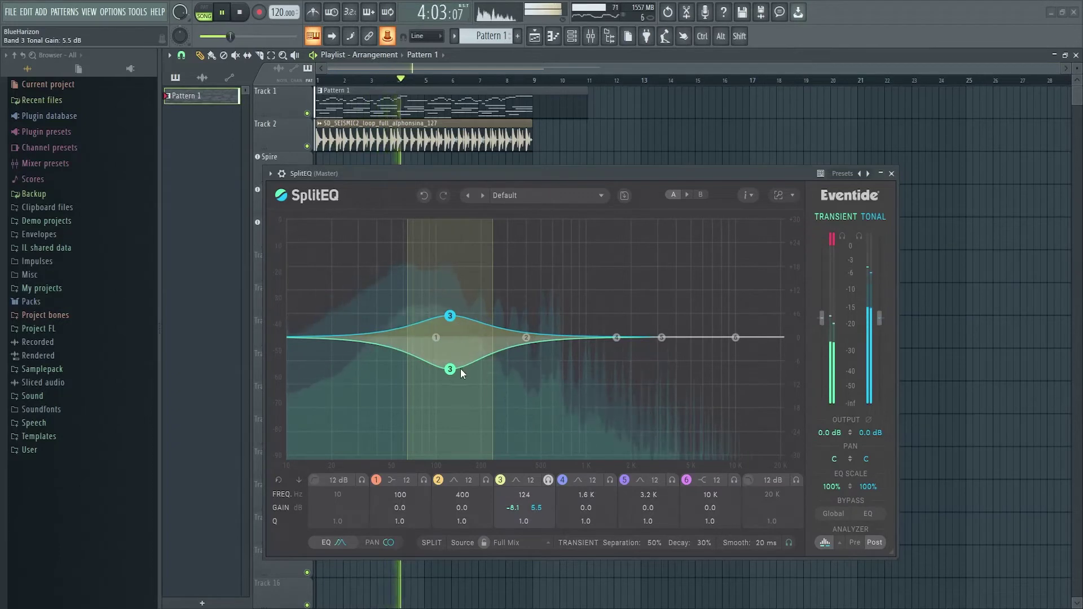
left_click_drag(461, 370, 456, 363)
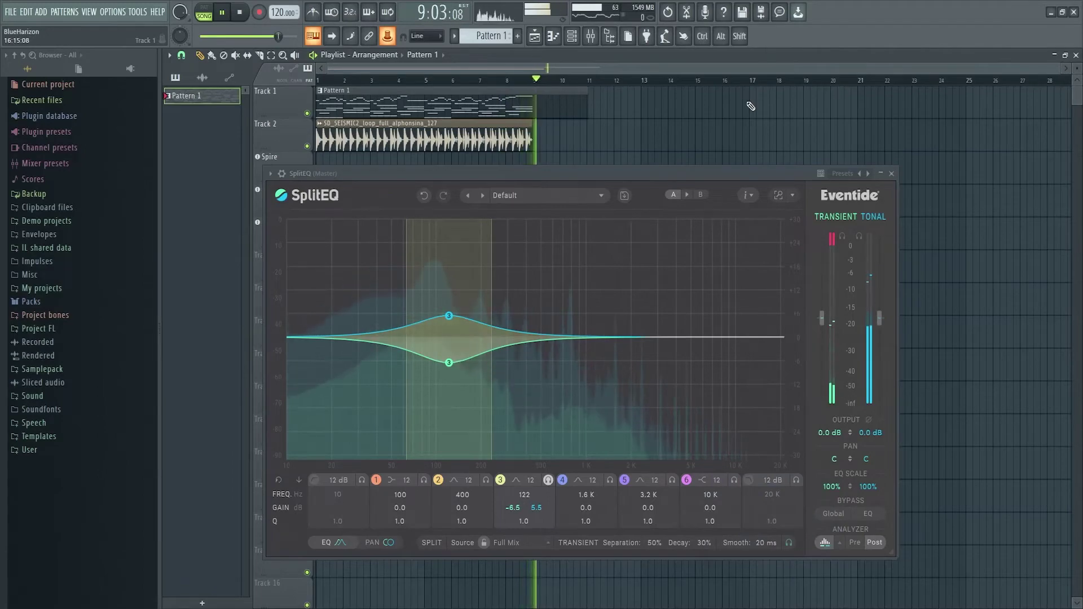
key("space")
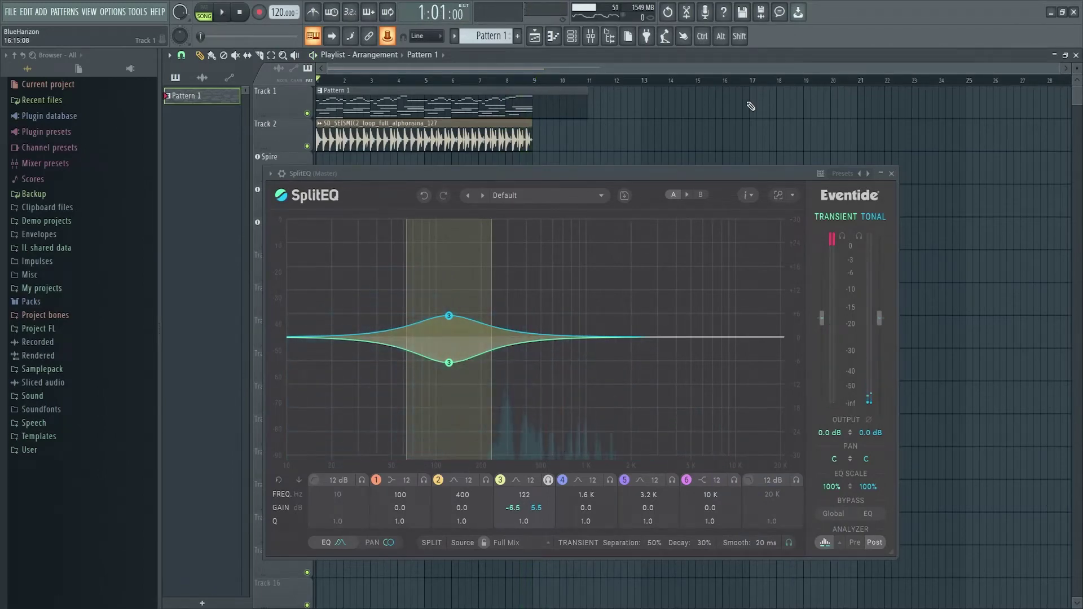
With the graph range at 12 dB, reshape band 3 to about 120 Hz, transient -2.1 dB at Q 1.9, tonal 2.5 dB at Q 0.9.
left_click(792, 196)
left_click(800, 258)
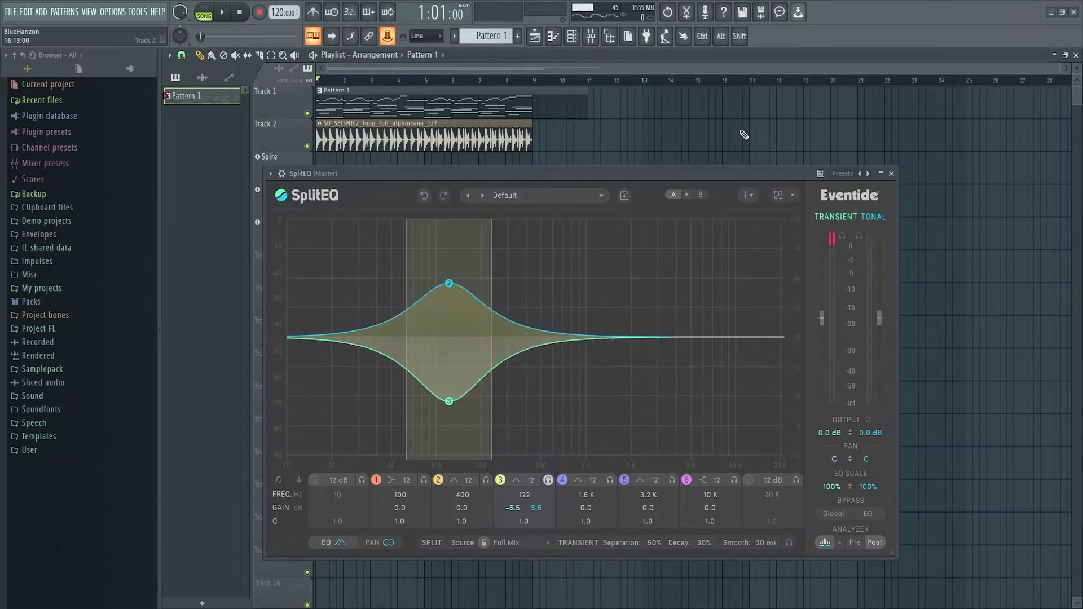
left_click_drag(447, 293, 450, 320)
left_click_drag(458, 367, 452, 358)
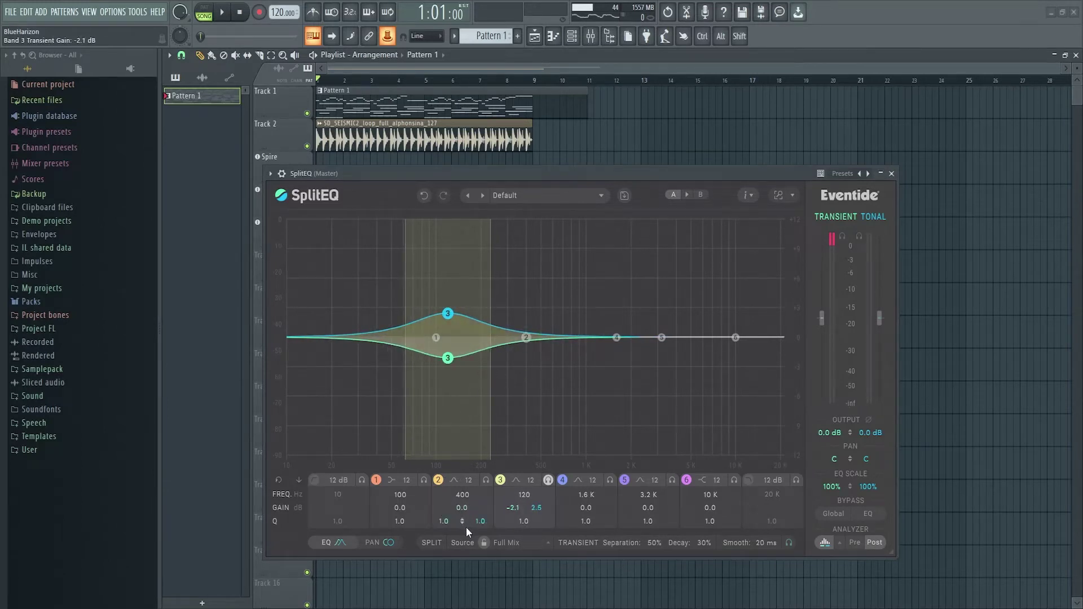
mouse_move(522, 523)
left_mouse_down()
mouse_move(522, 532)
mouse_move(523, 515)
mouse_move(545, 517)
mouse_move(545, 489)
mouse_move(540, 539)
mouse_move(537, 506)
mouse_move(541, 531)
left_mouse_up()
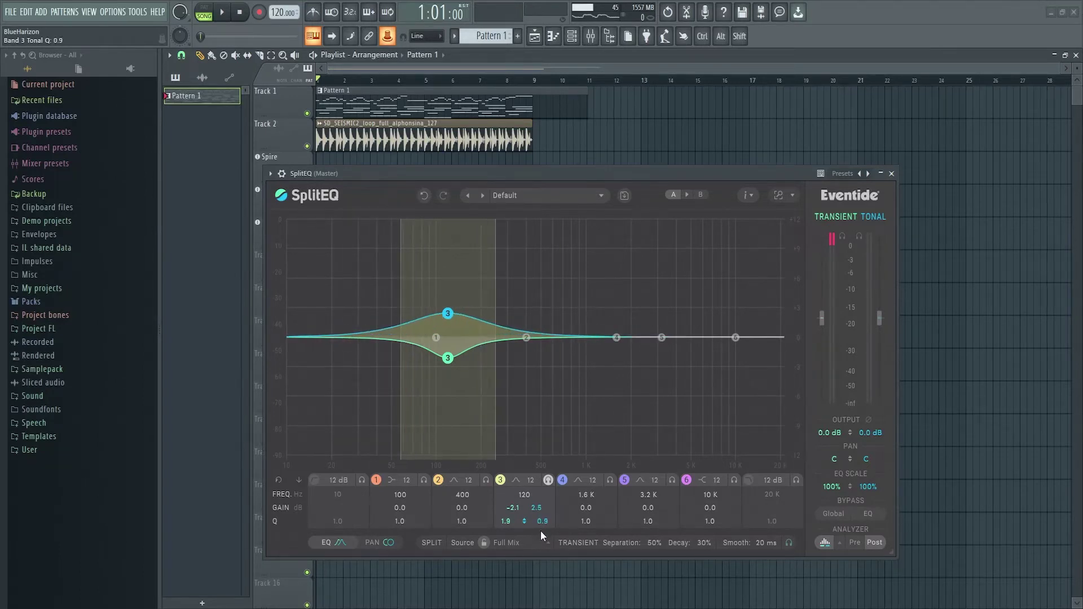
Shape band 5 during playback to about 2 kHz with a 4.1 dB transient boost and a 1.8 dB tonal boost.
key("space")
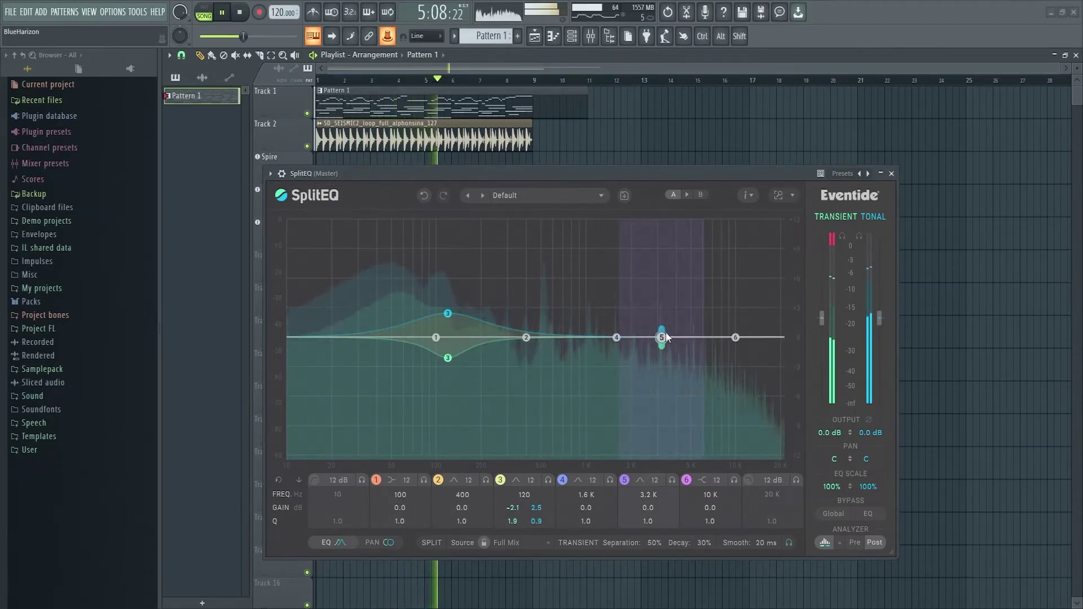
left_click_drag(662, 333, 638, 321)
left_click_drag(639, 282, 639, 290)
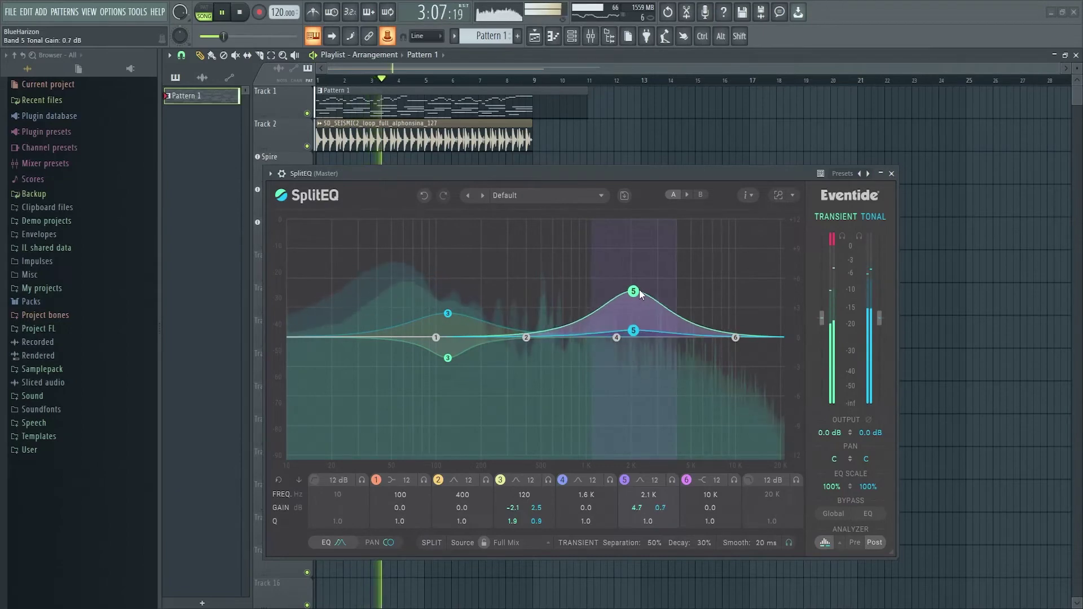
left_click_drag(637, 329, 634, 303)
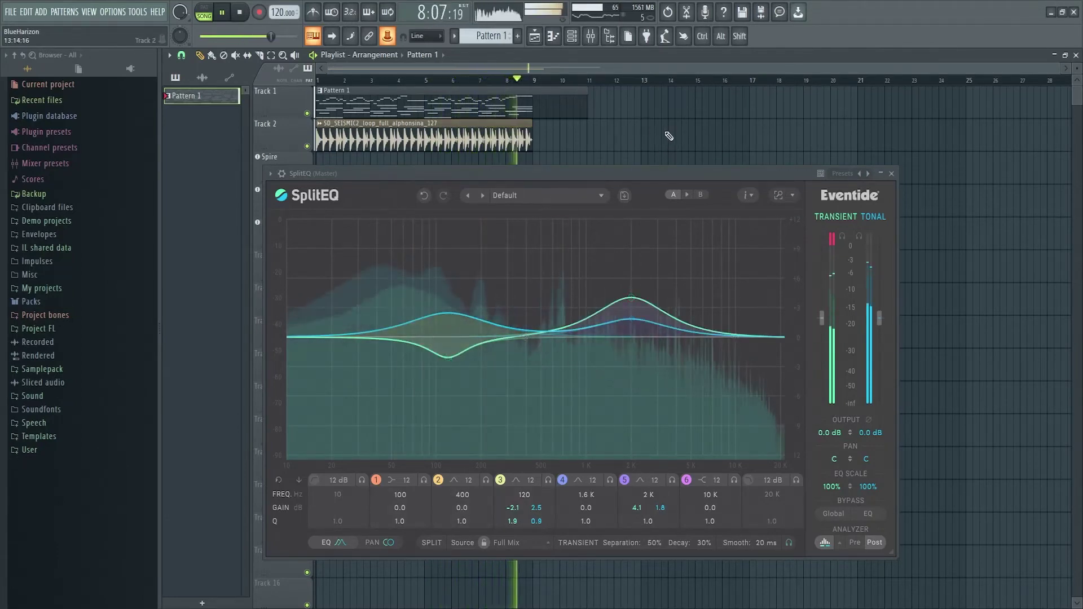
key("space")
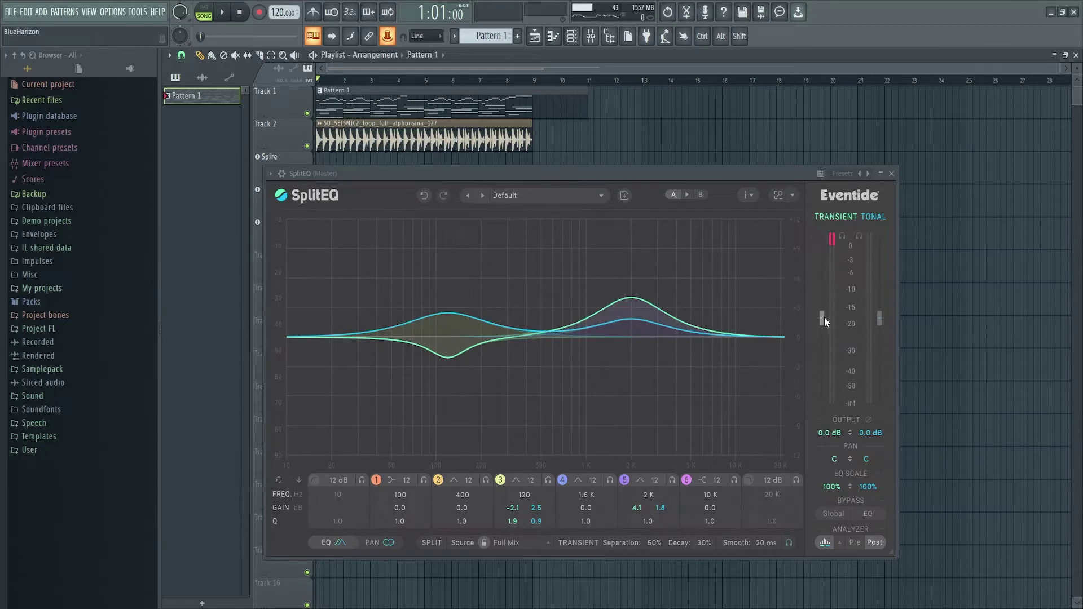
Lower the transient output to about -8.3 dB, reduce it further to -30.0 dB during playback, and stop playback.
left_click_drag(823, 318, 834, 339)
key("space")
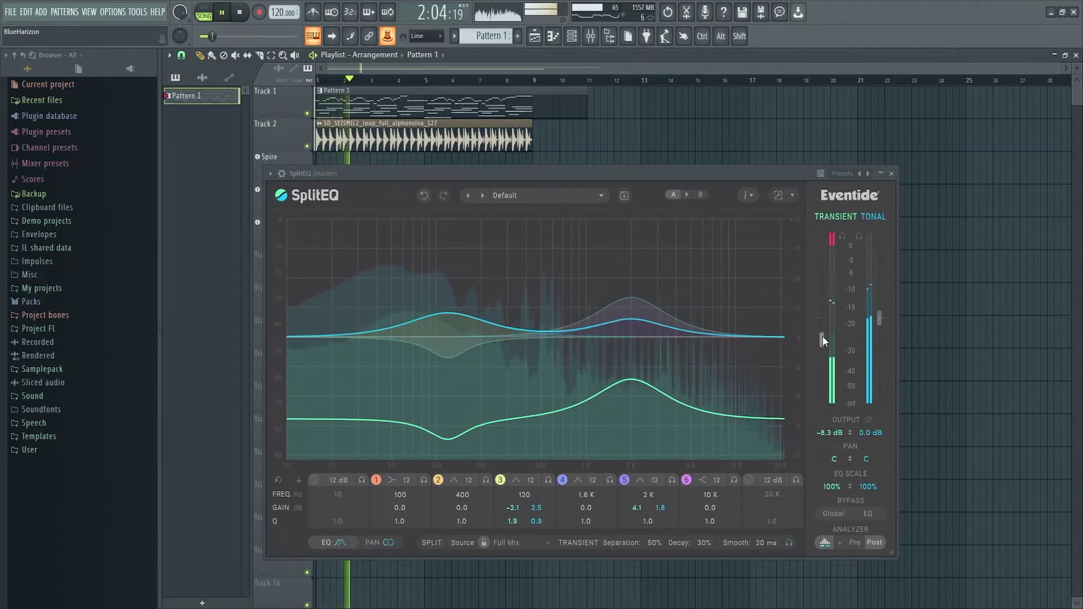
left_click_drag(824, 337, 827, 398)
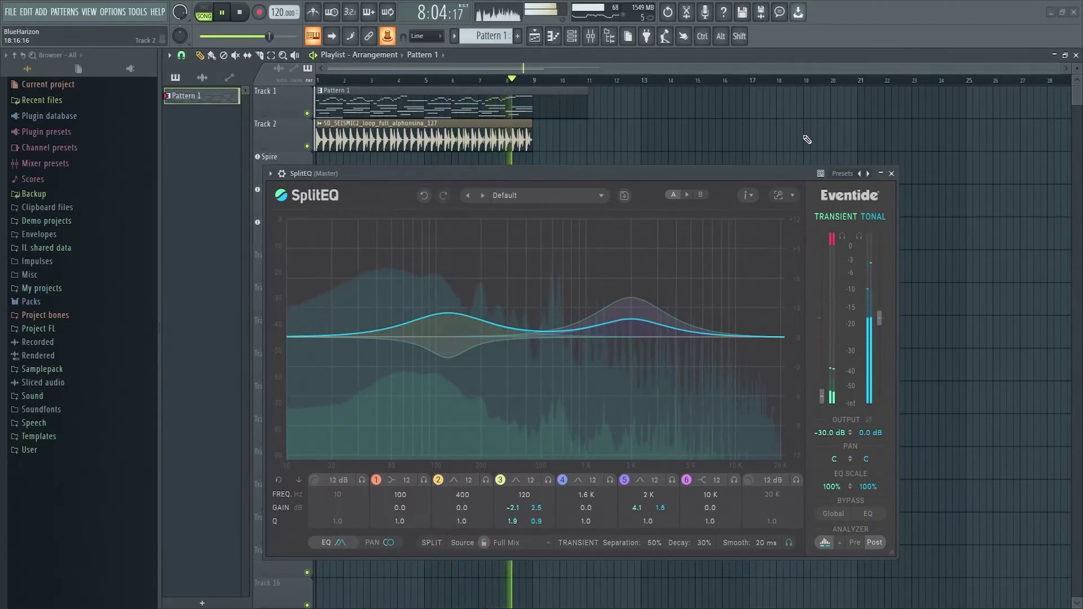
key("space")
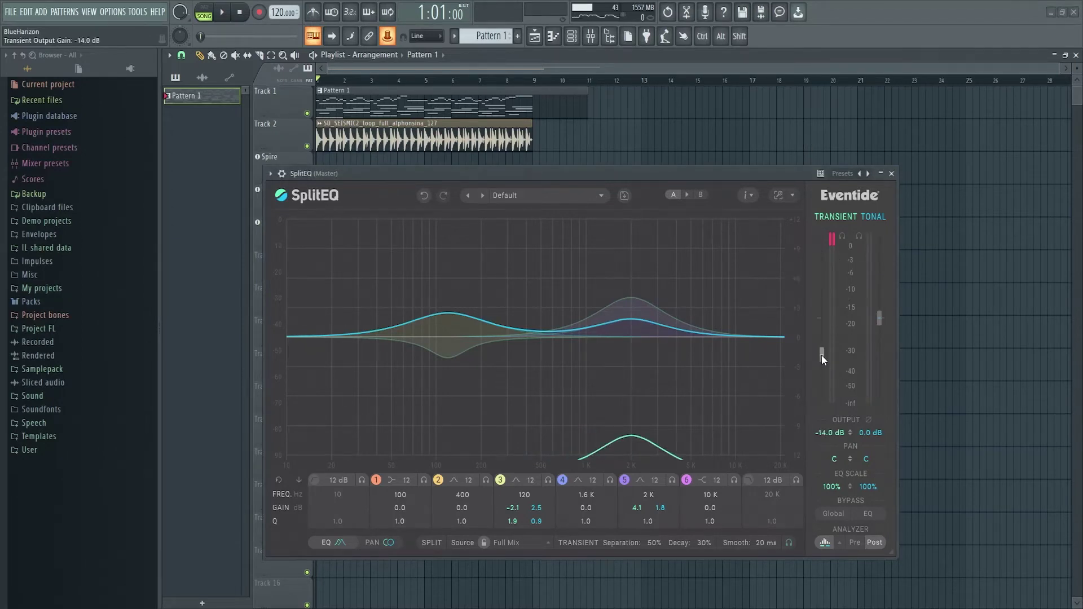
Audition the transient output at about 6.9 dB and 10.0 dB, stop playback, and return it to about -0.1 dB.
left_click_drag(831, 305, 831, 299)
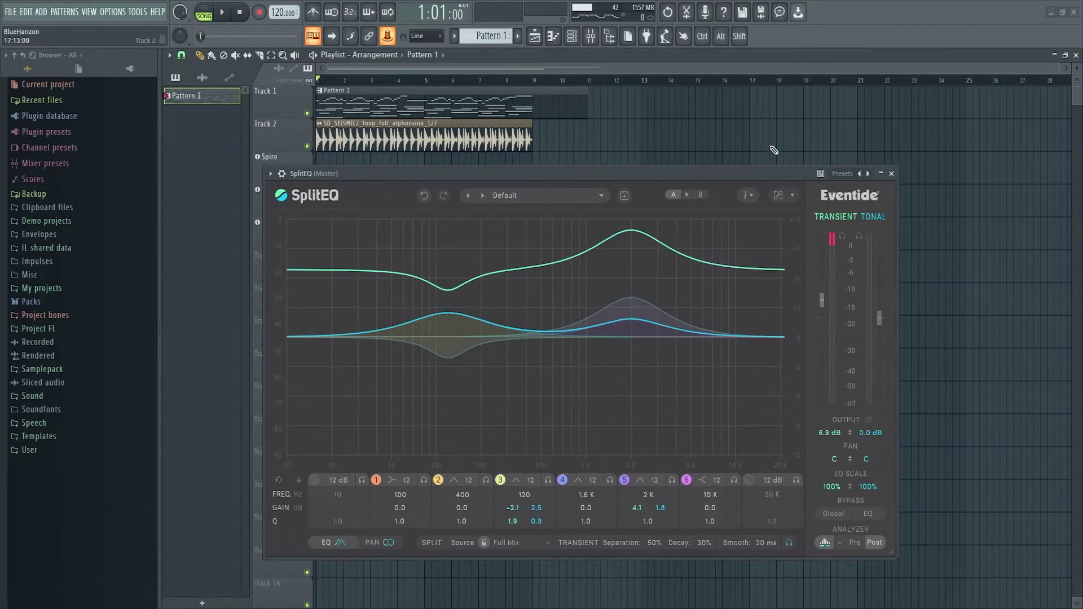
key("space")
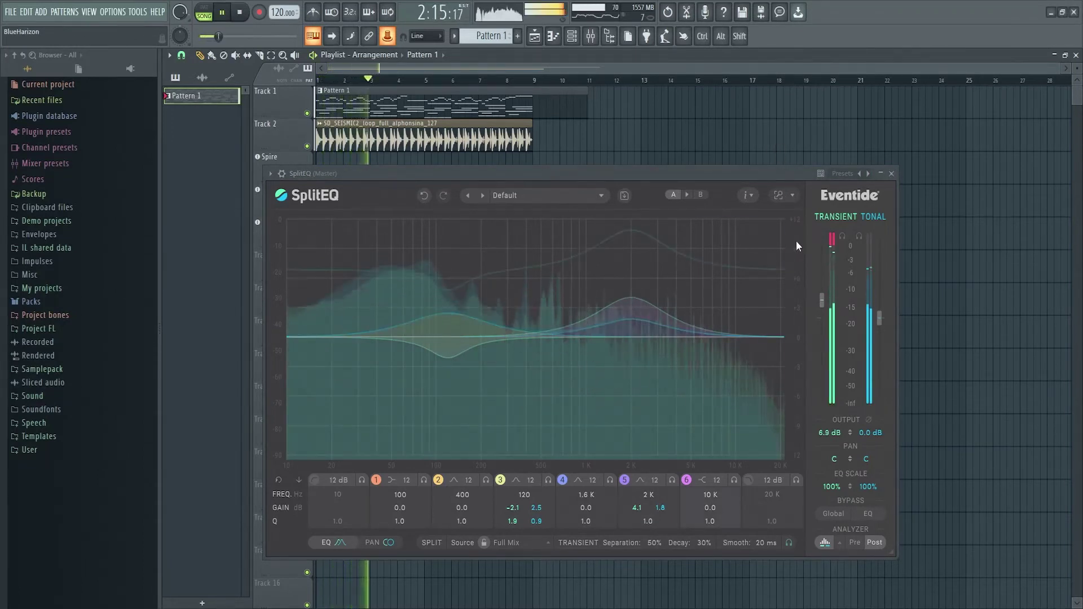
left_click_drag(819, 306, 822, 297)
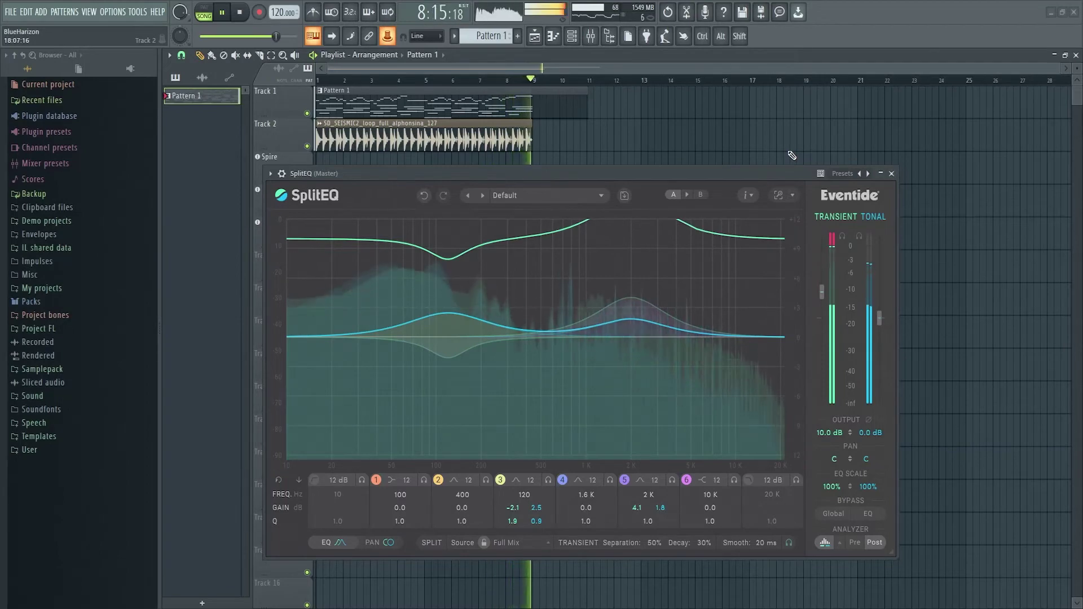
key("space")
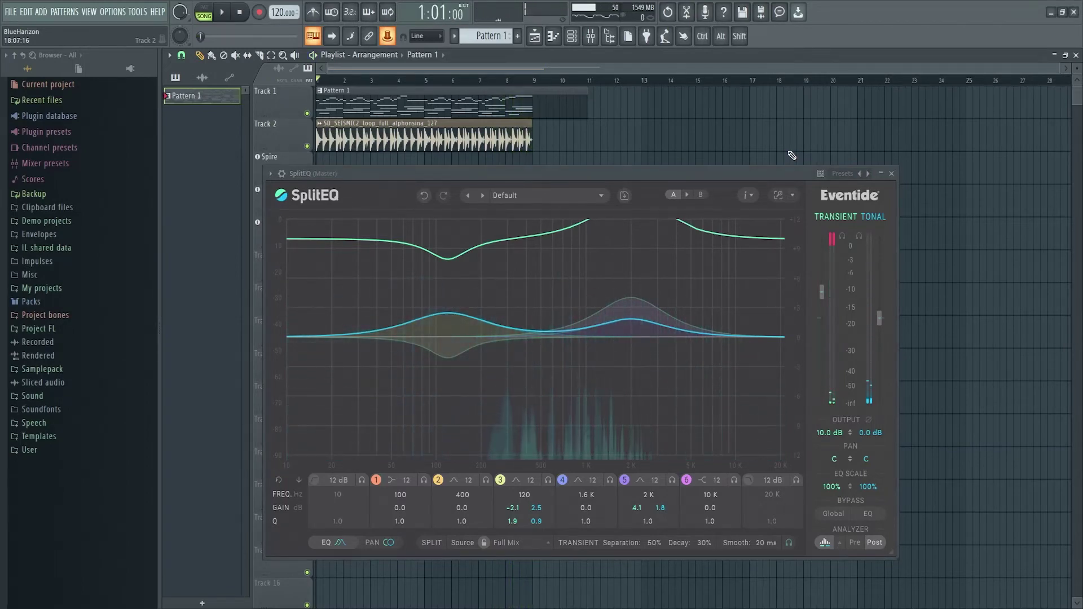
left_click_drag(821, 294, 823, 320)
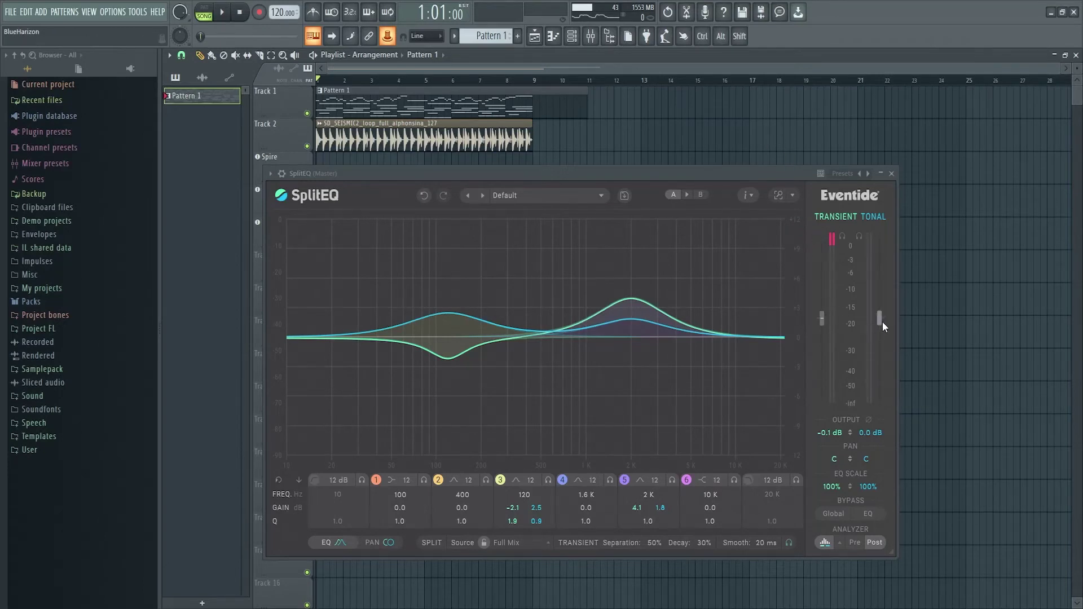
Audition a raised tonal output, settling at about 4.1 dB with the transient output at about -0.3 dB, and stop playback.
scroll(881, 305, "down", 3)
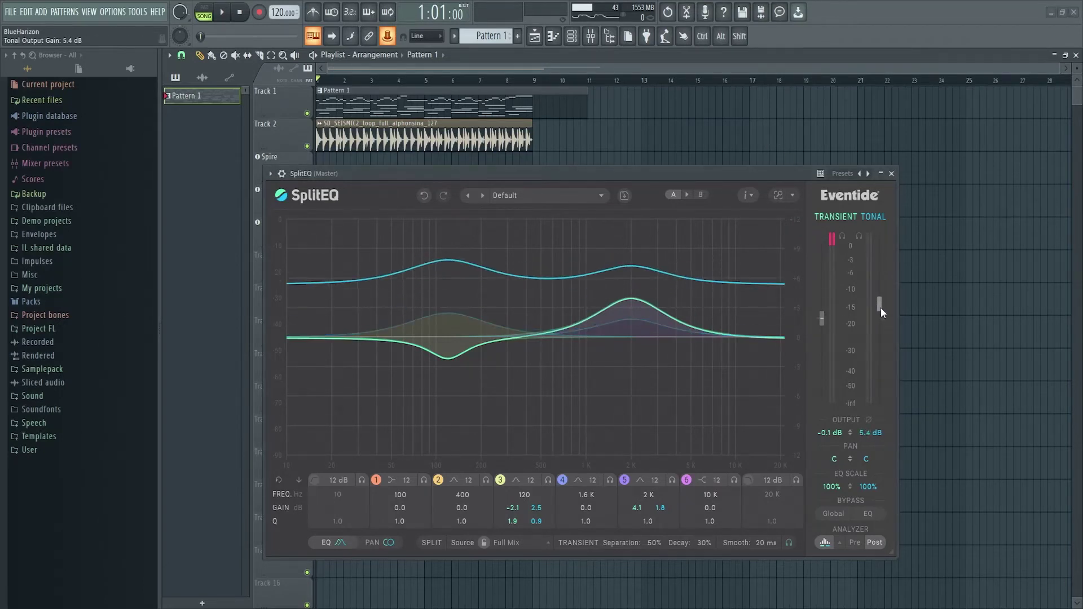
key("space")
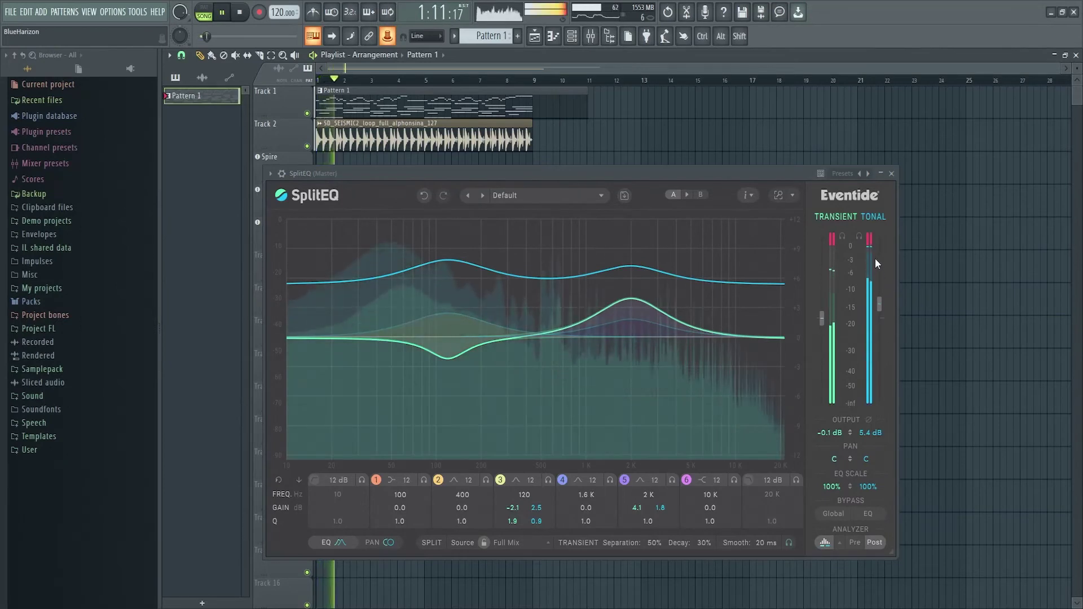
left_click_drag(881, 296, 881, 295)
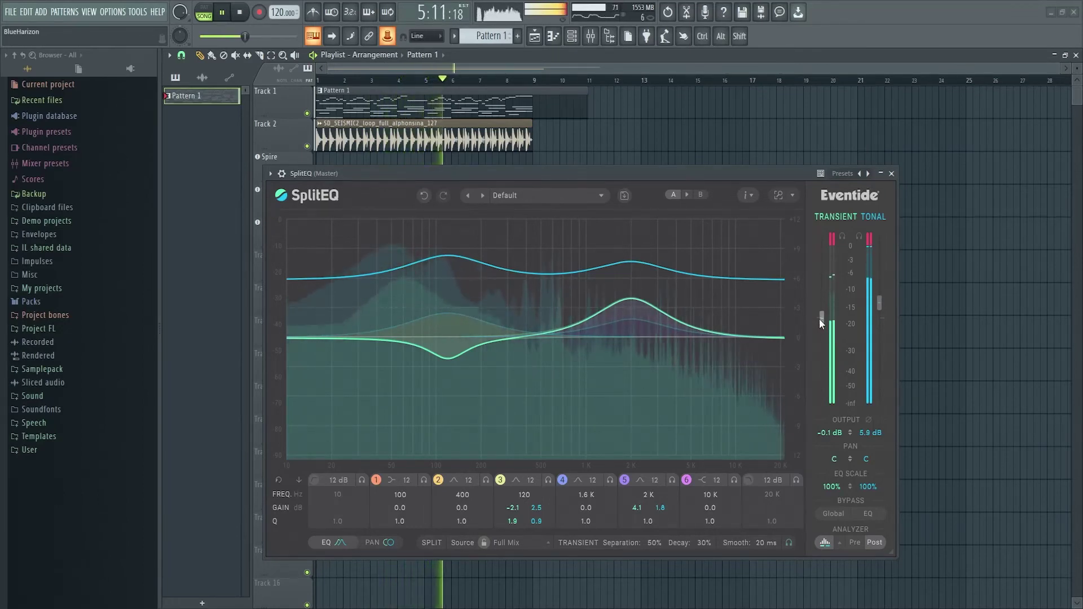
left_click_drag(823, 323, 881, 306)
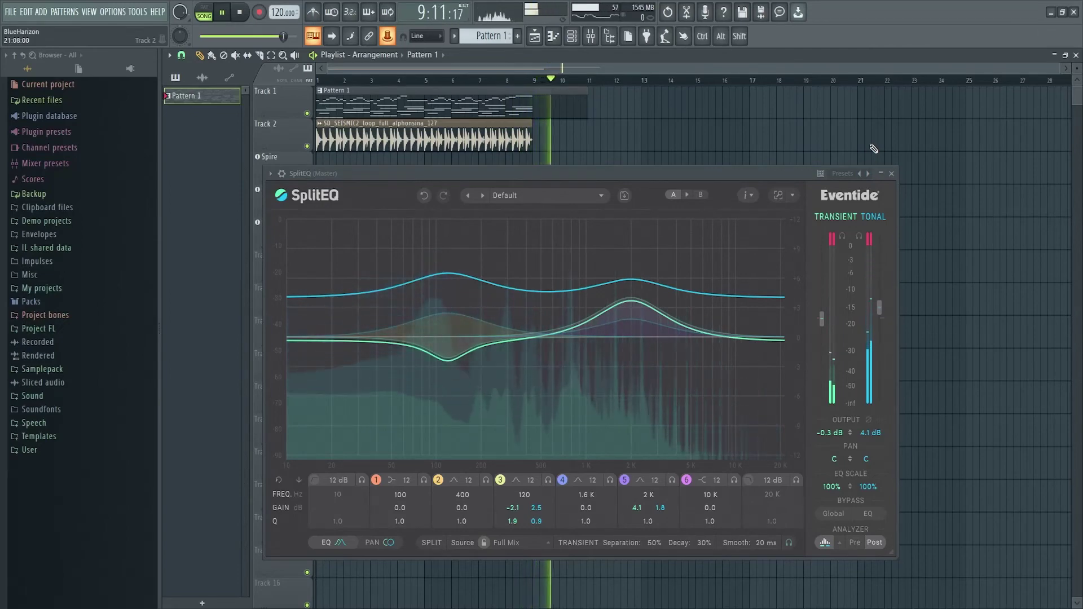
key("space")
Audition the loop with the tonal output cut to -30.0 dB and the transient output raised to about 4.6 dB.
left_click_drag(878, 317, 882, 431)
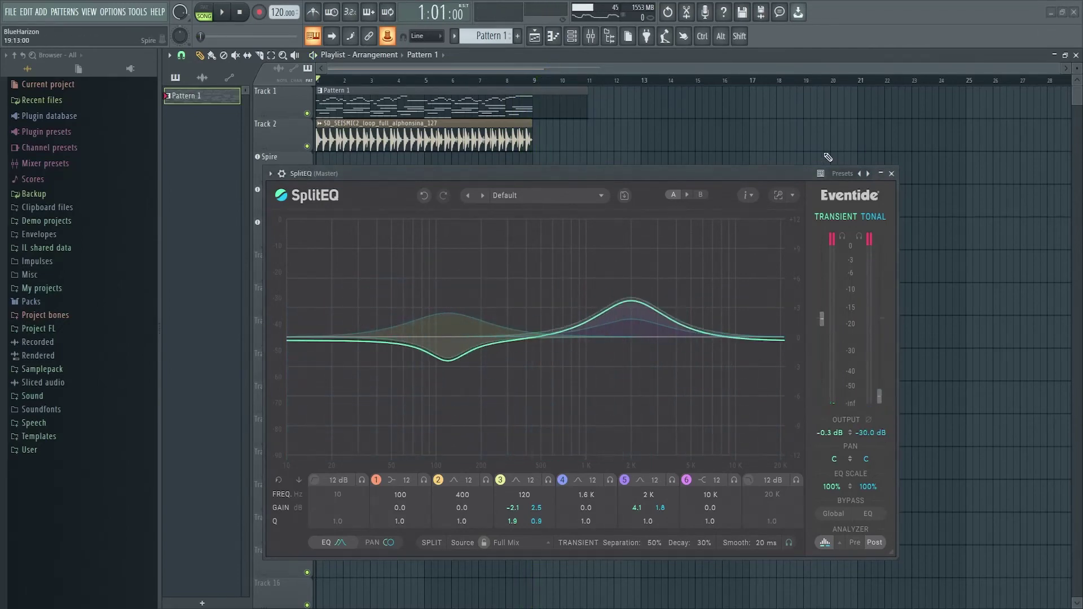
key("space")
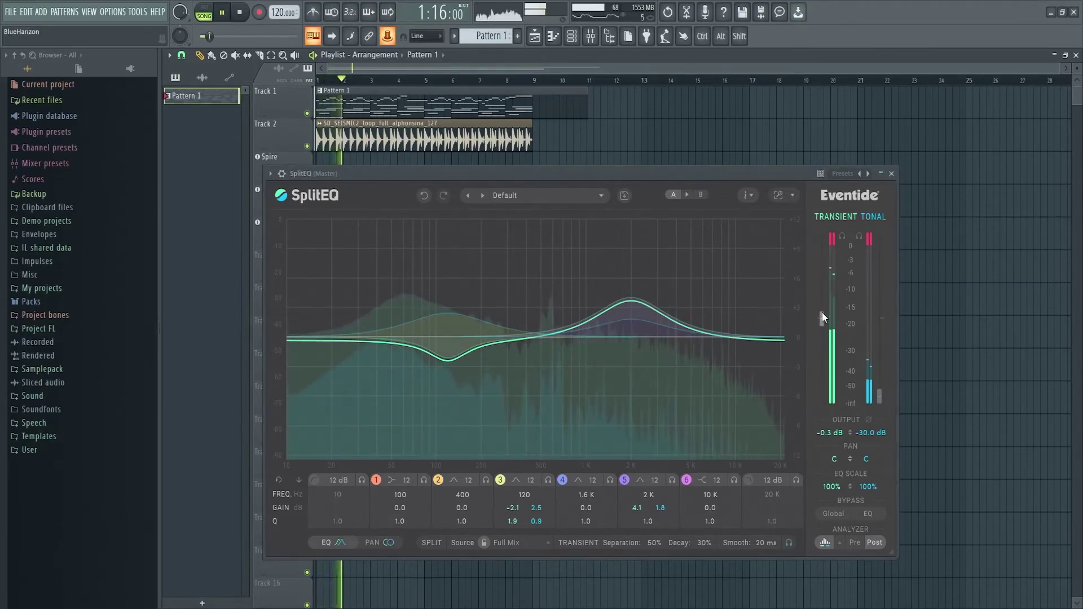
left_click_drag(822, 312, 821, 299)
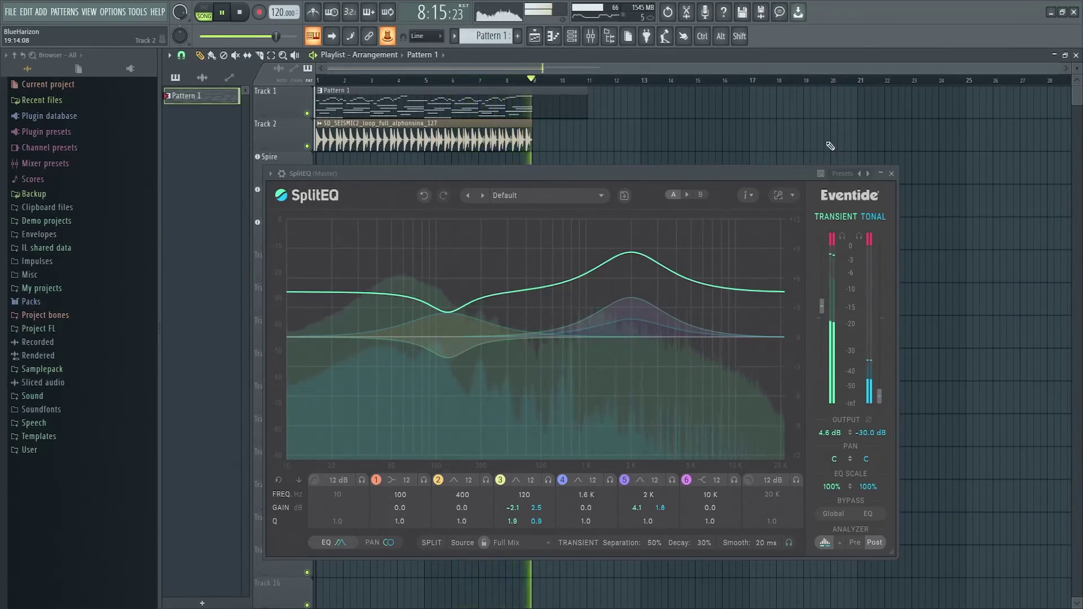
key("space")
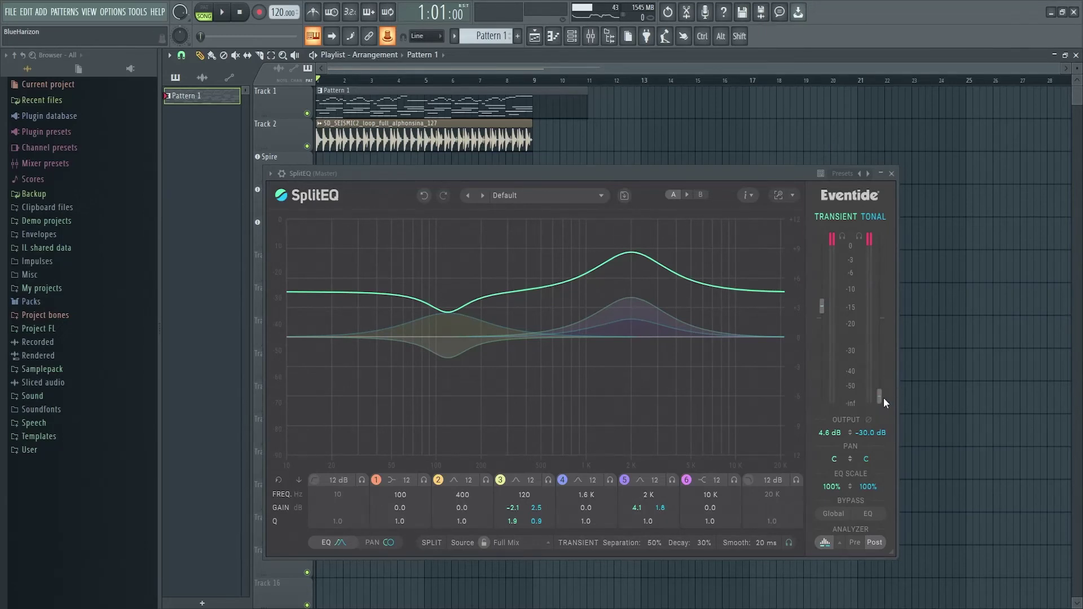
Rebalance the outputs to about 1.9 dB transient and -0.1 dB tonal, and play the loop through to check them.
left_click_drag(885, 368, 880, 323)
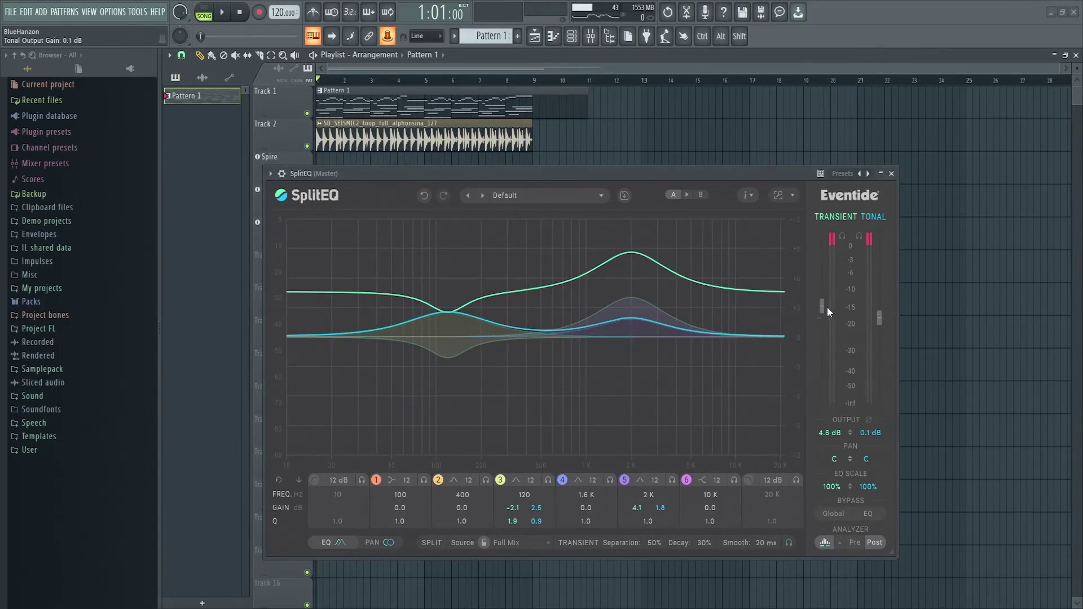
left_click_drag(827, 307, 825, 314)
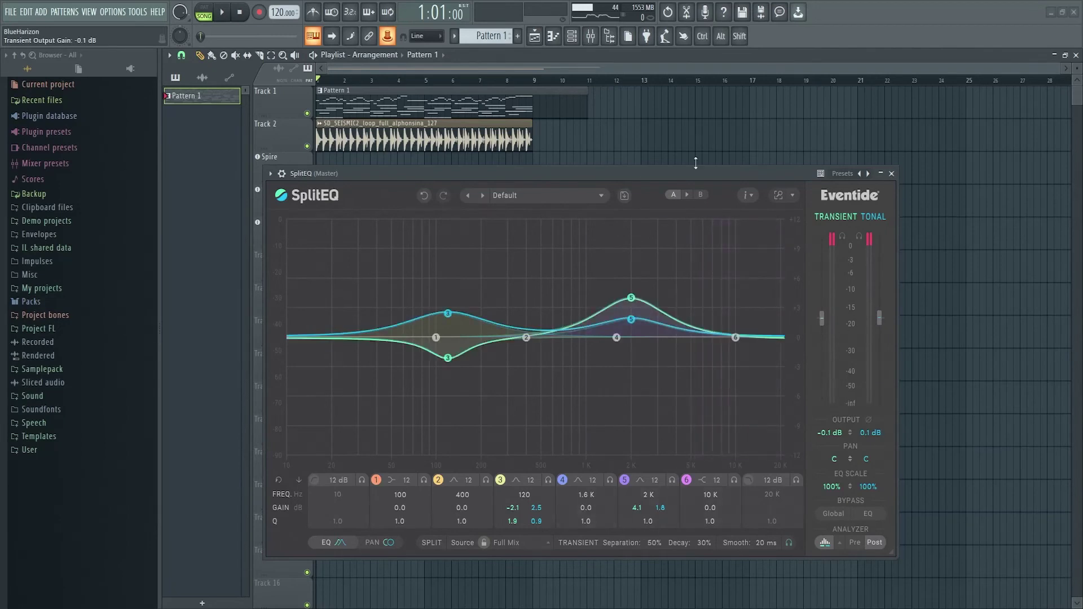
left_click_drag(881, 317, 828, 315)
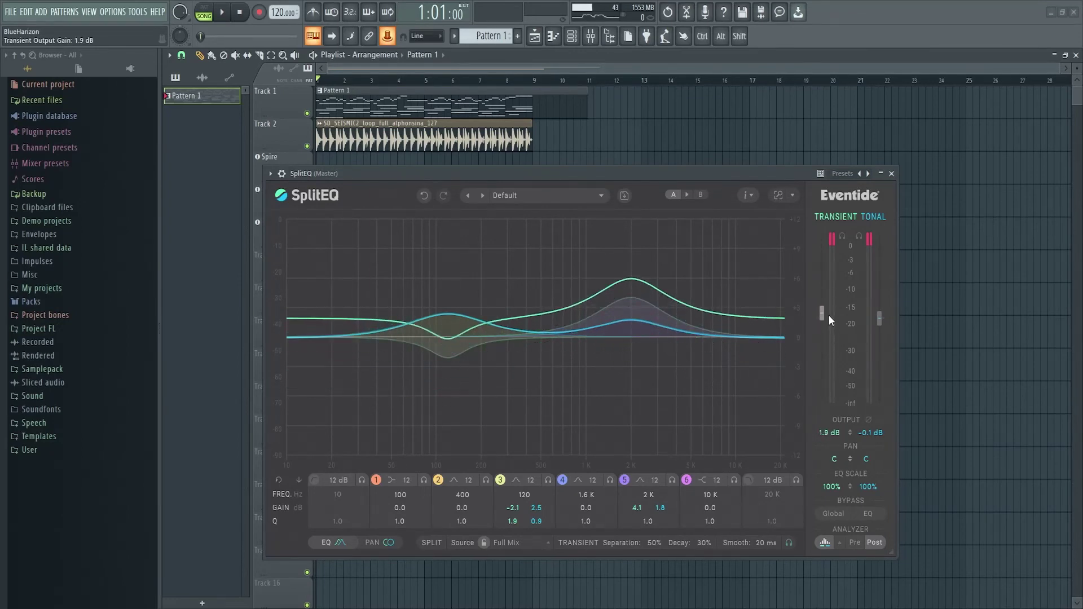
key("space")
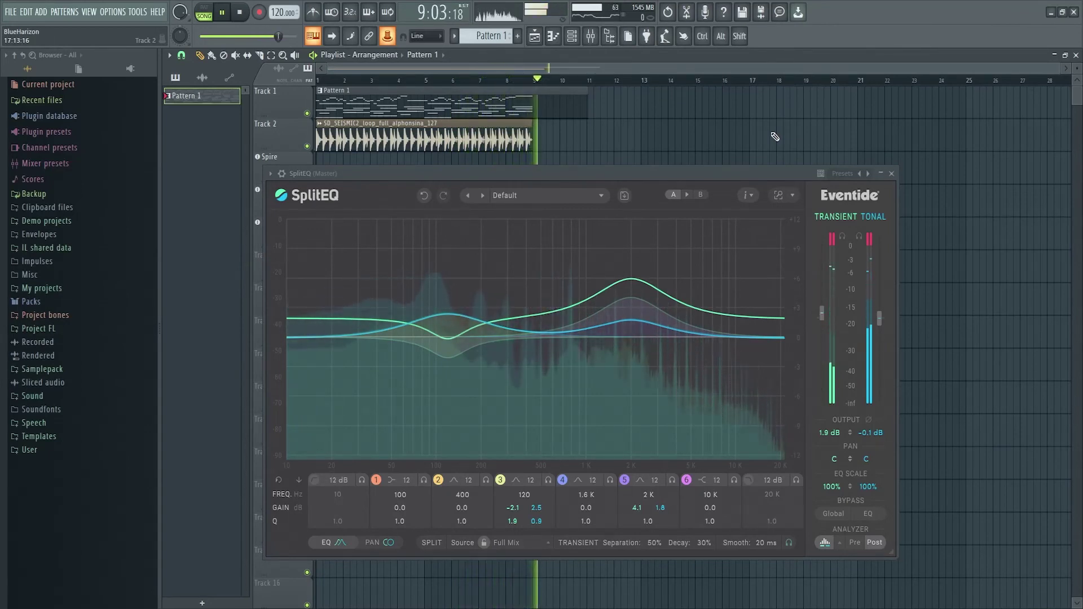
key("space")
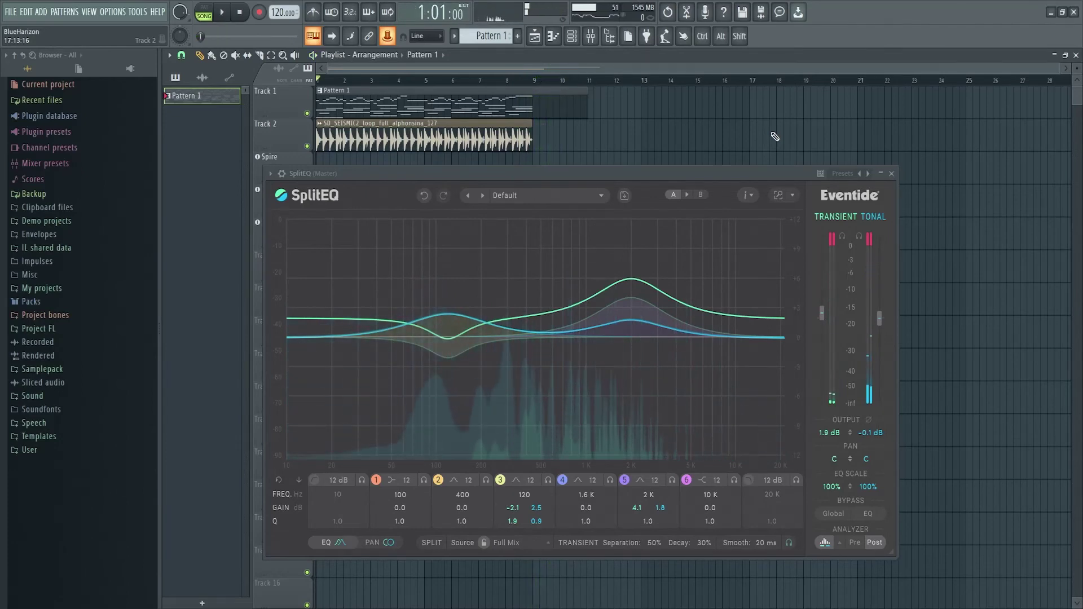
Load the Attack Enhancer preset from Enhance, Keys and Synths, and lower its transient output to about 2.5 dB during playback.
left_click(556, 195)
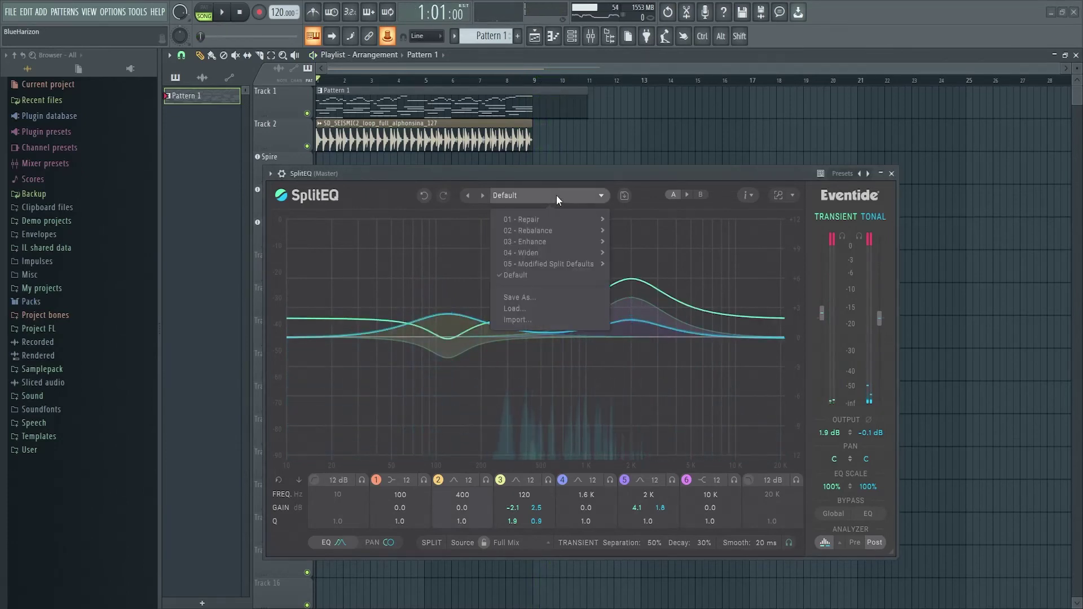
mouse_move(558, 241)
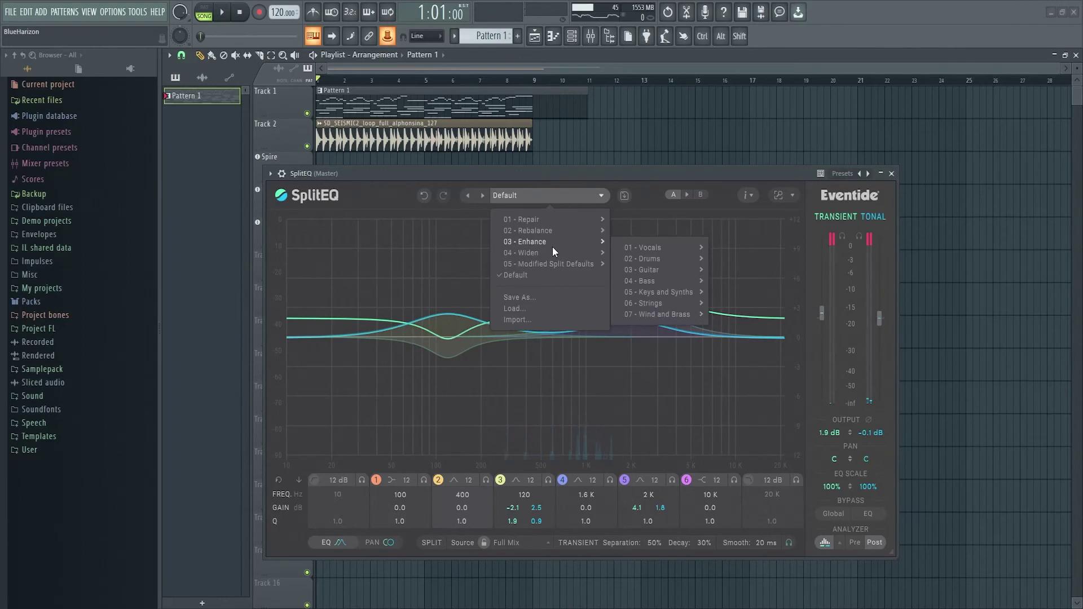
mouse_move(686, 293)
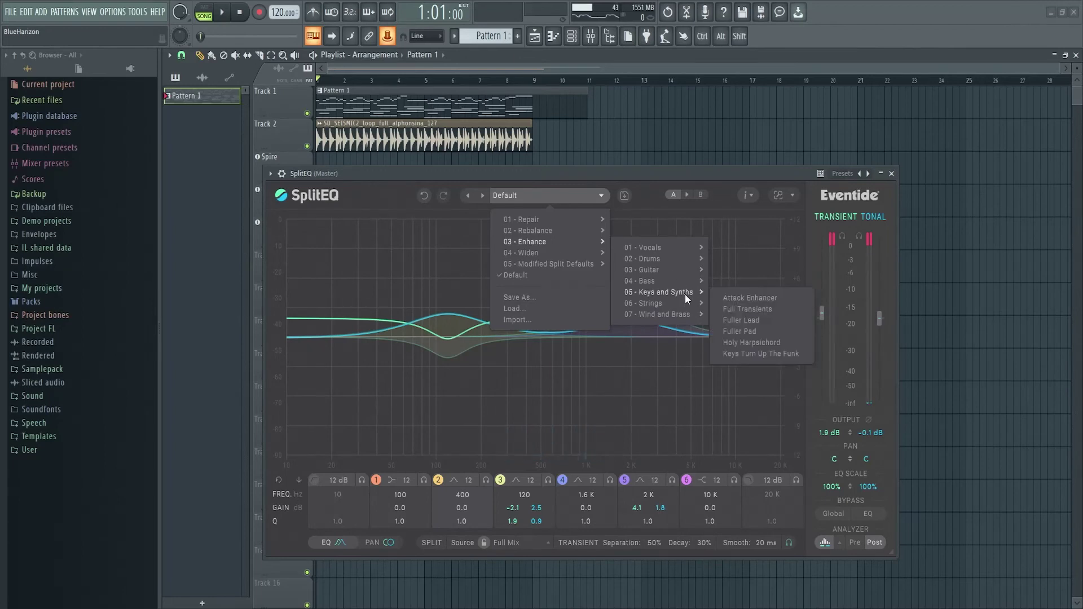
left_click(751, 298)
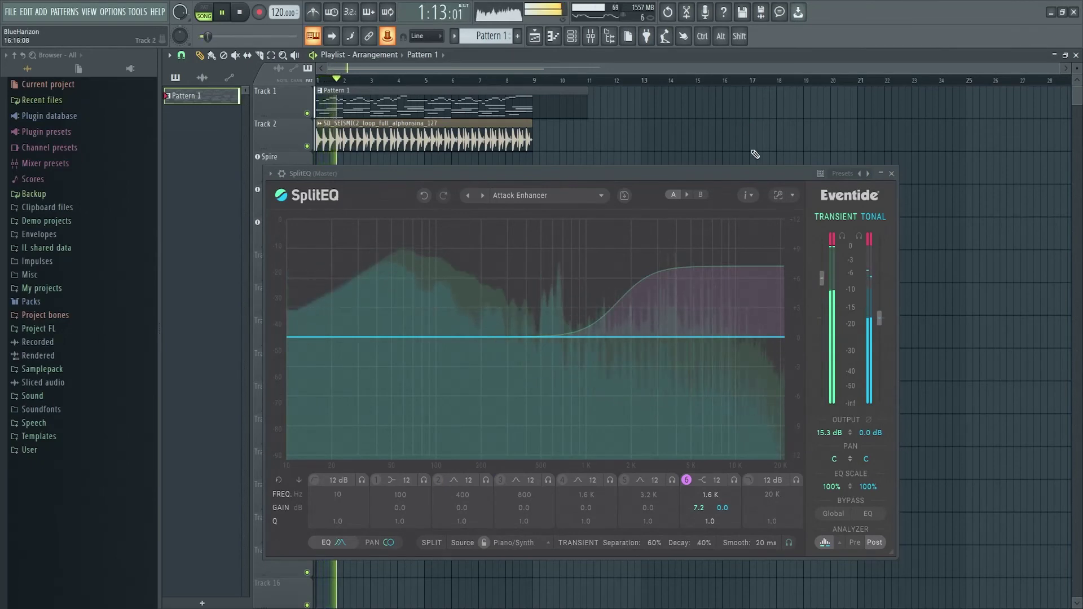
left_click_drag(824, 279, 834, 312)
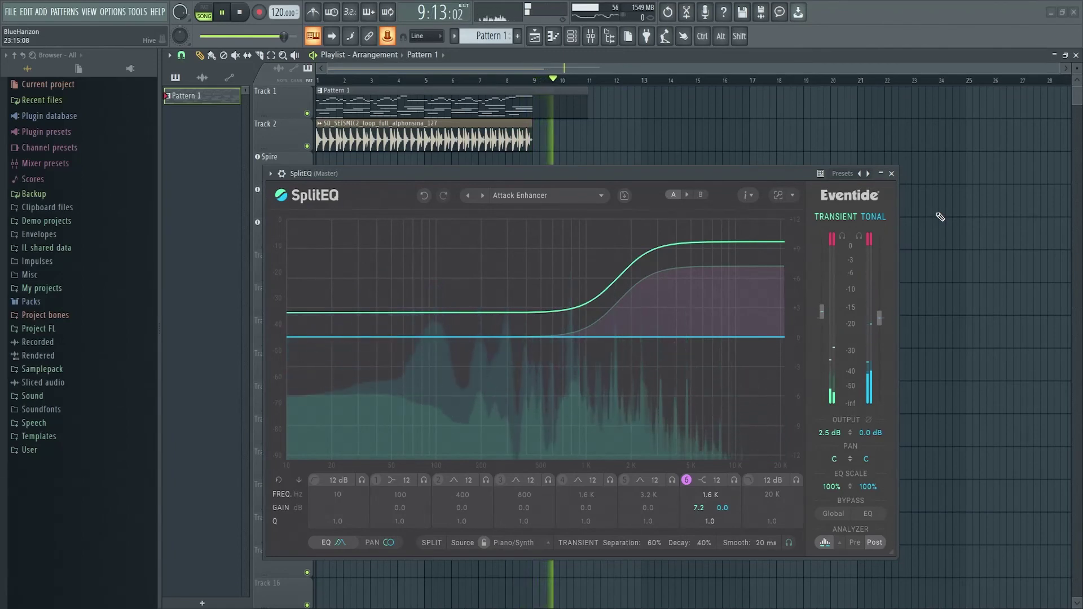
key("space")
Load the Attack Reduction preset from Rebalance, Keys and Synths, and play the loop through to audition it.
left_click(581, 195)
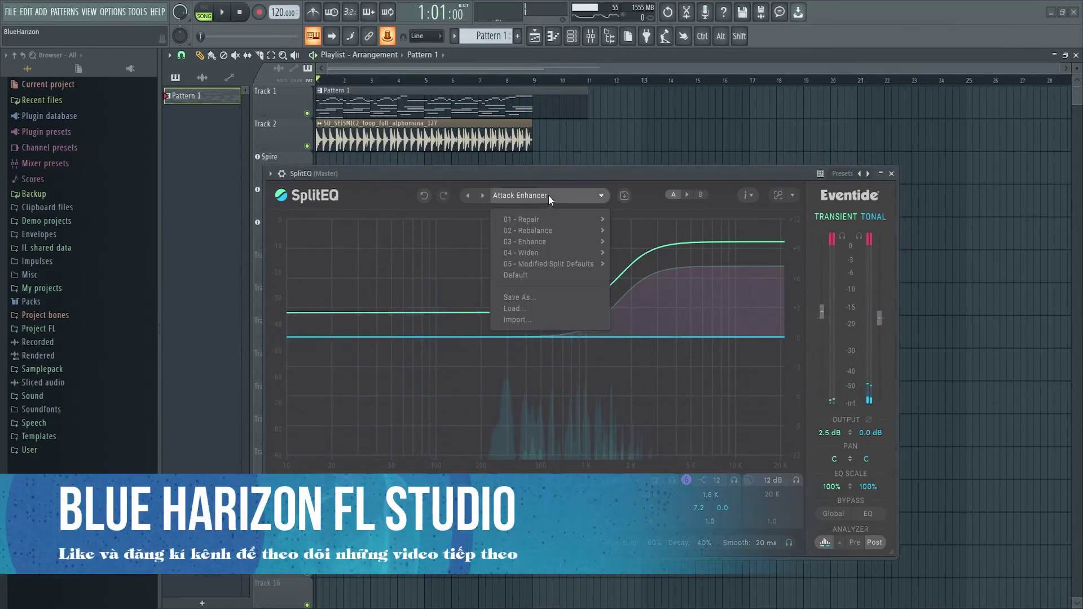
mouse_move(552, 232)
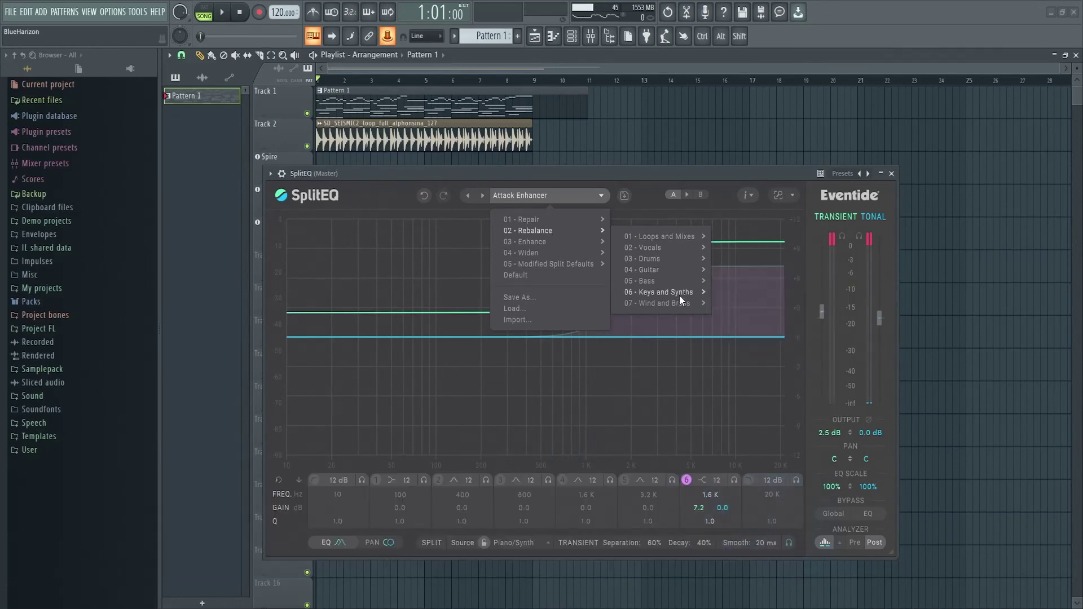
mouse_move(679, 296)
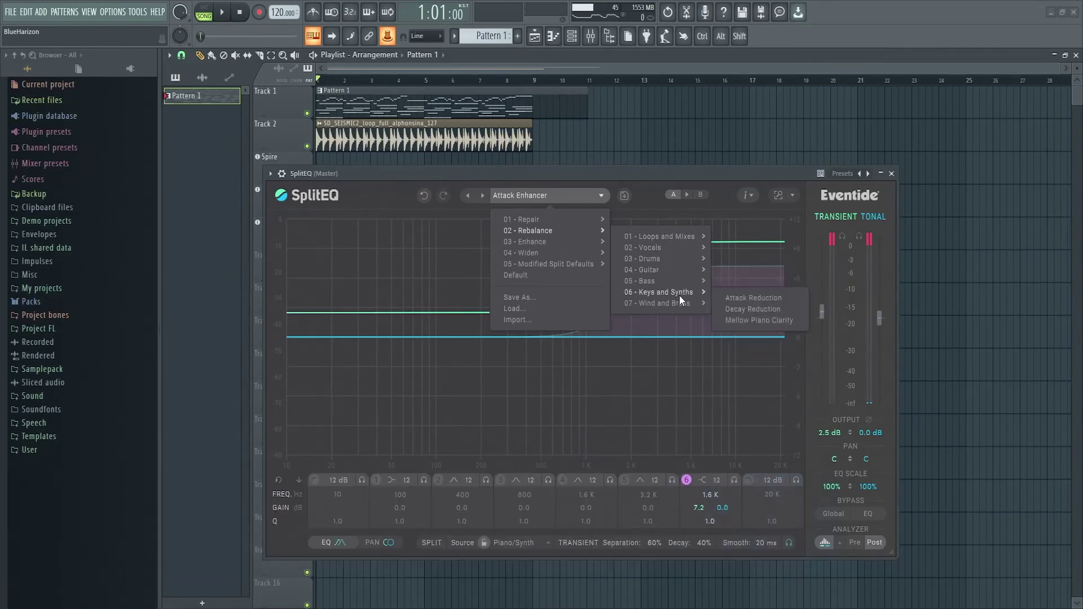
left_click(762, 301)
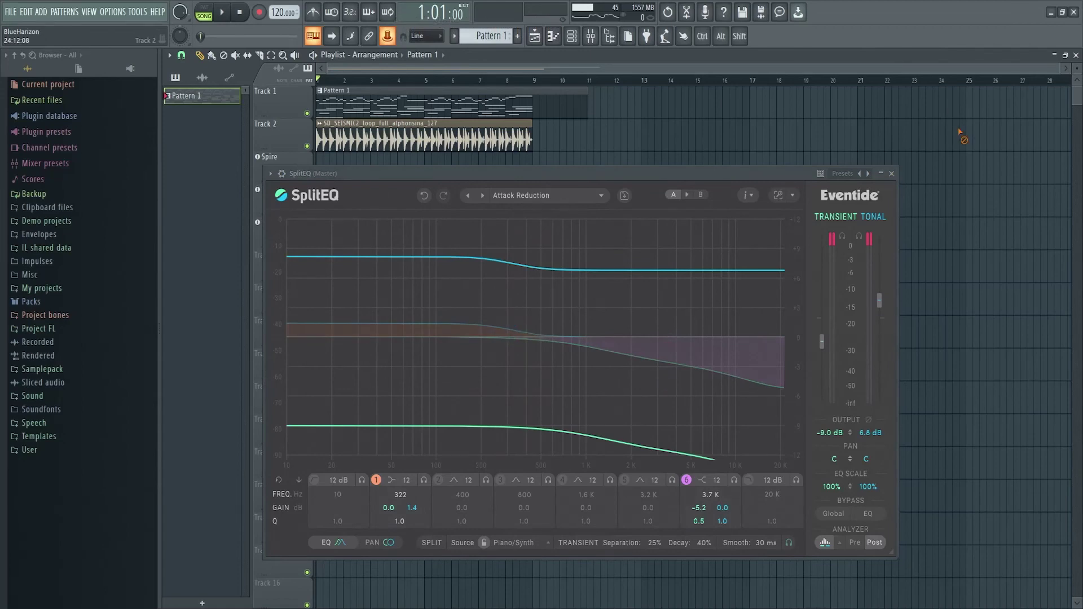
key("space")
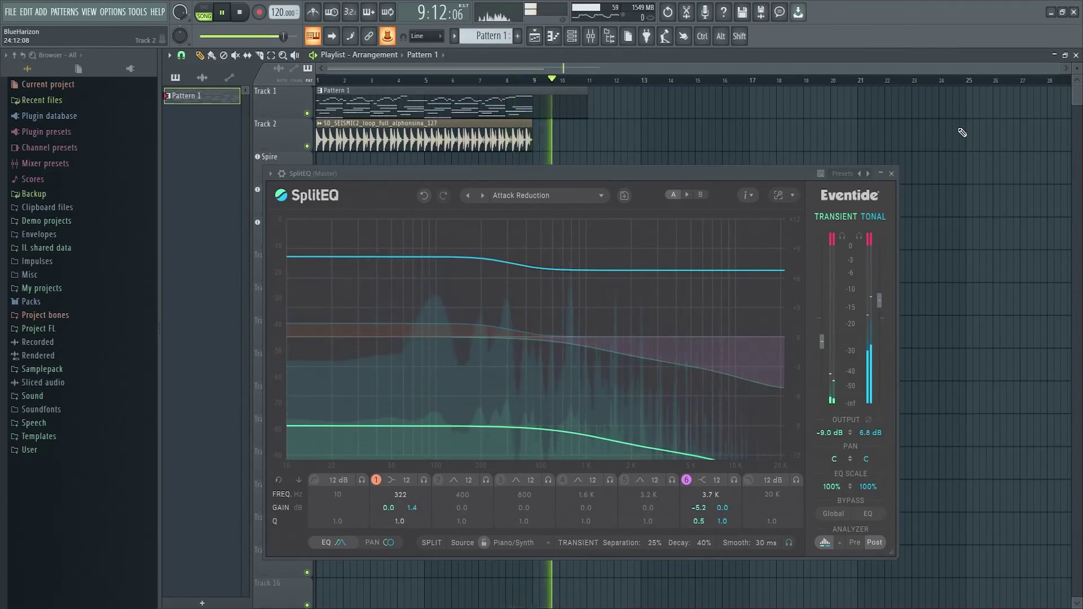
key("space")
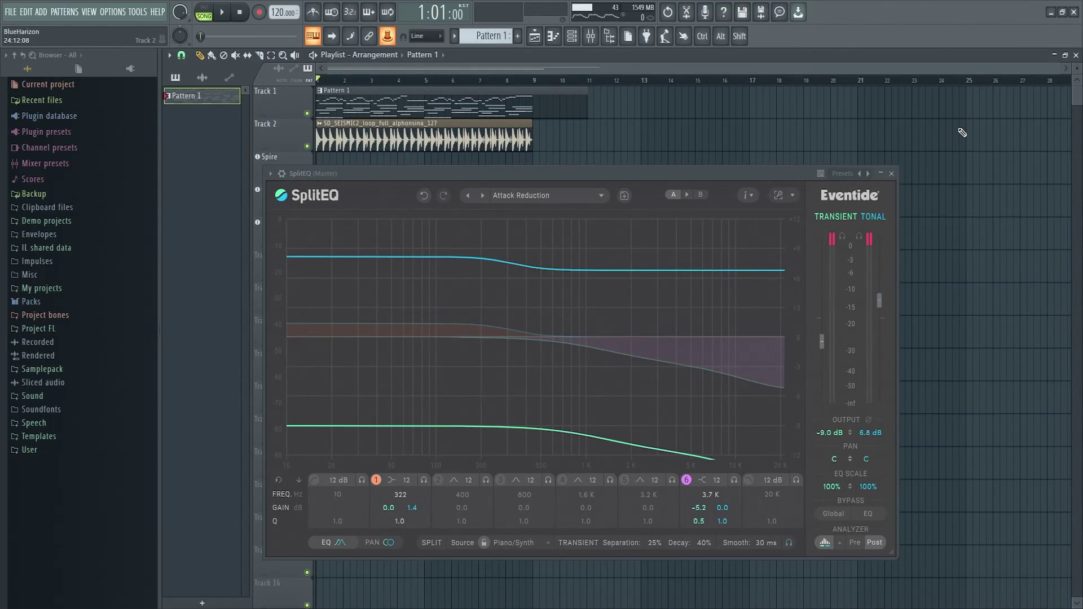
Move the SplitEQ window slightly higher over the playlist and load the Default preset.
left_click_drag(699, 172, 699, 146)
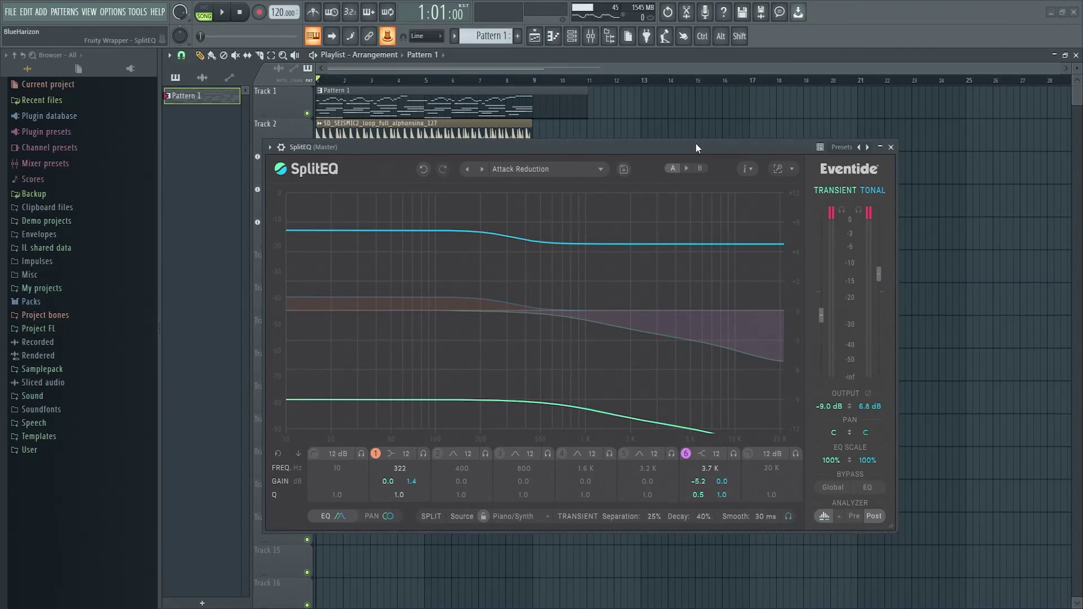
left_click_drag(696, 145, 704, 143)
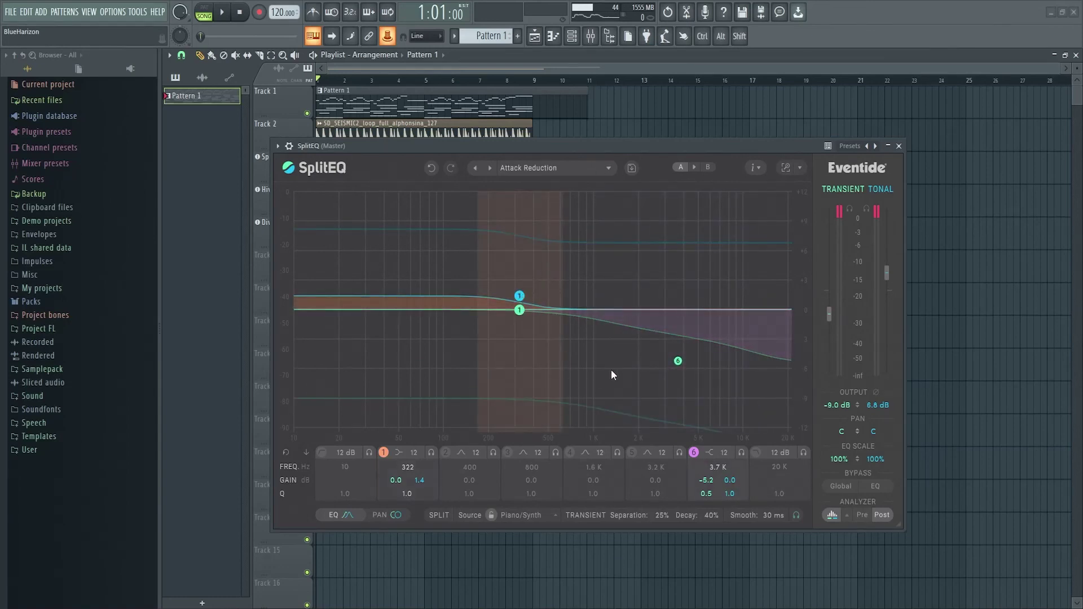
left_click(564, 167)
left_click(560, 269)
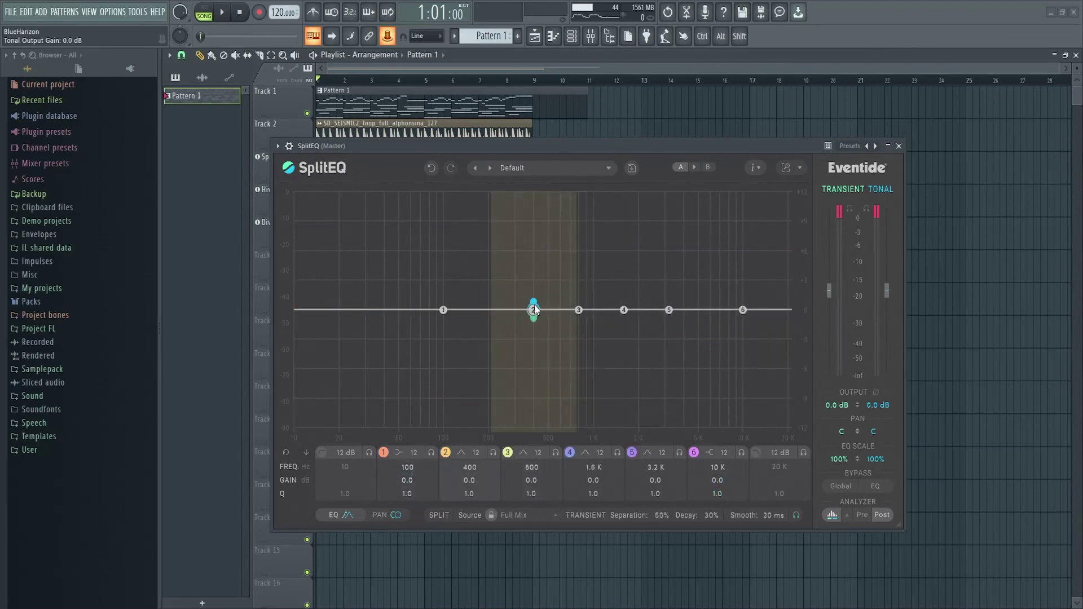
Split band 2 at about 354 Hz, boosting its tonal gain to about 4.1 dB and cutting its transient gain to about -3.6 dB.
left_click_drag(533, 308, 533, 276)
mouse_move(535, 315)
left_mouse_down()
mouse_move(533, 337)
mouse_move(524, 333)
left_mouse_up()
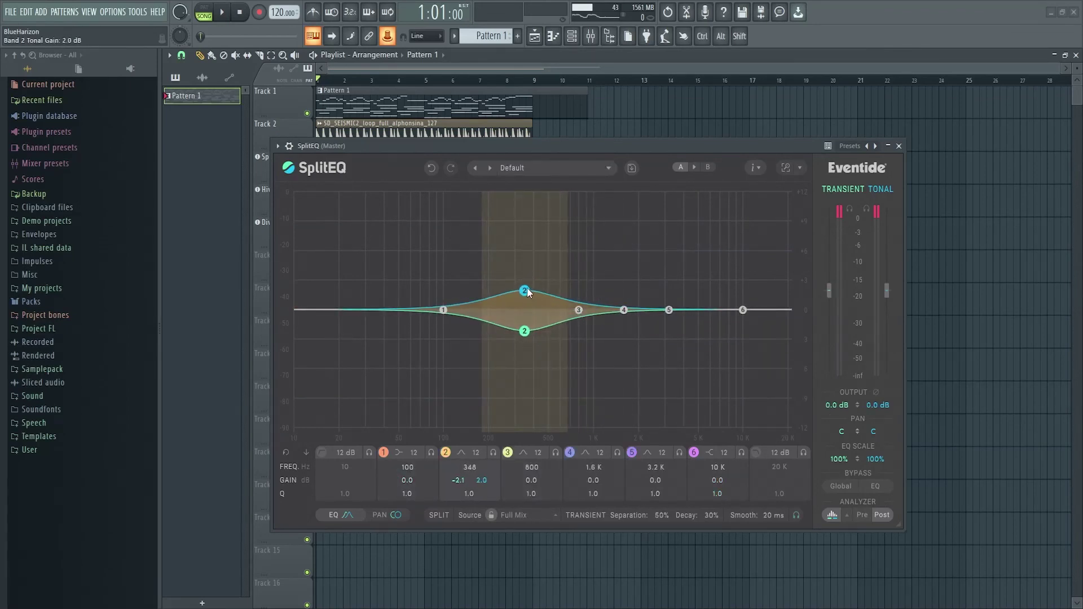
left_click_drag(528, 292, 523, 272)
left_click_drag(522, 332, 528, 347)
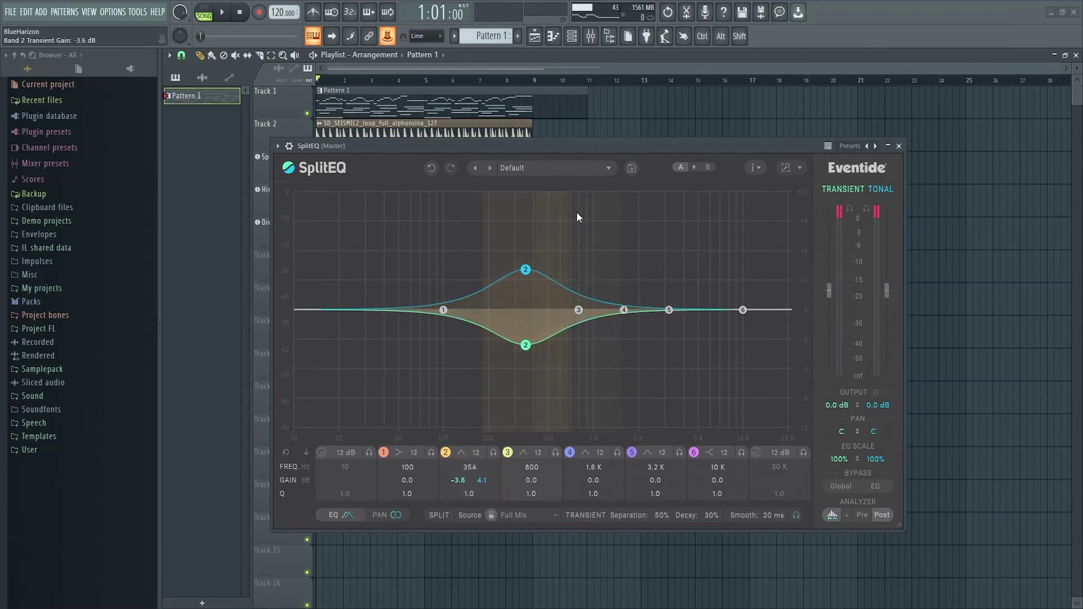